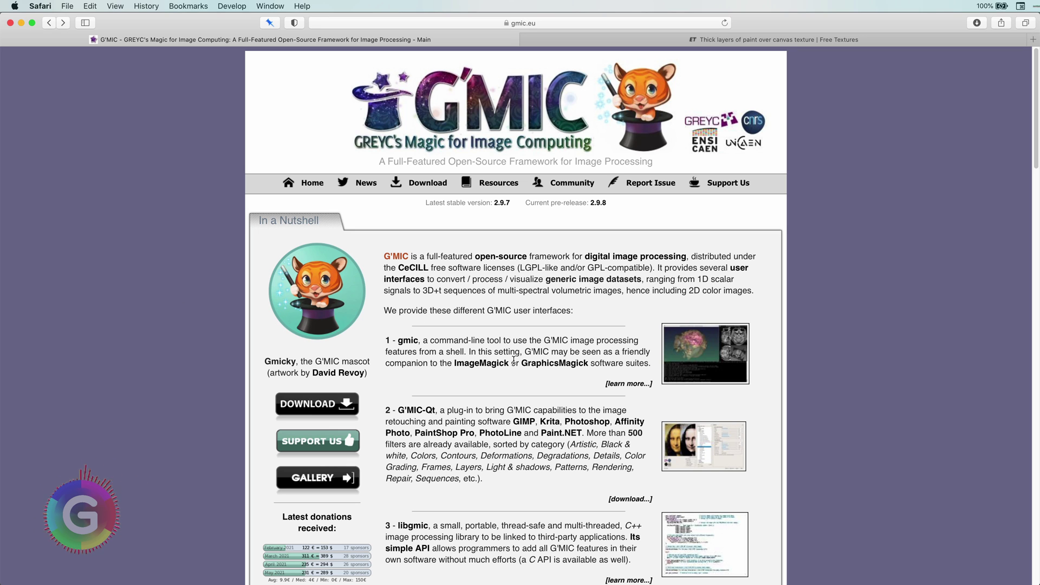
# Open the G'MIC download page and scroll through the plug-in list
pyautogui.click(322, 409)
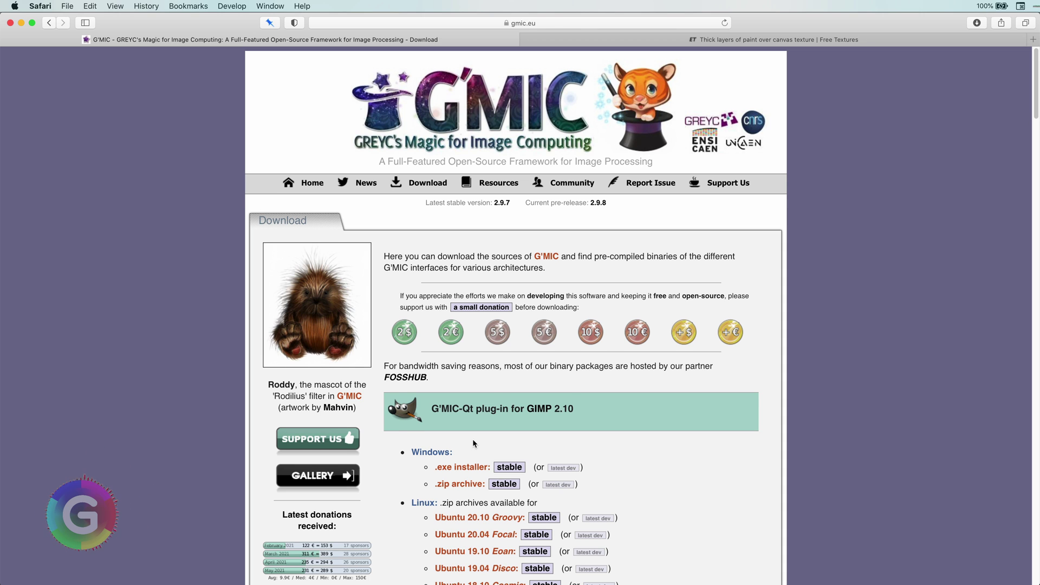
pyautogui.scroll(-3, 473, 443)
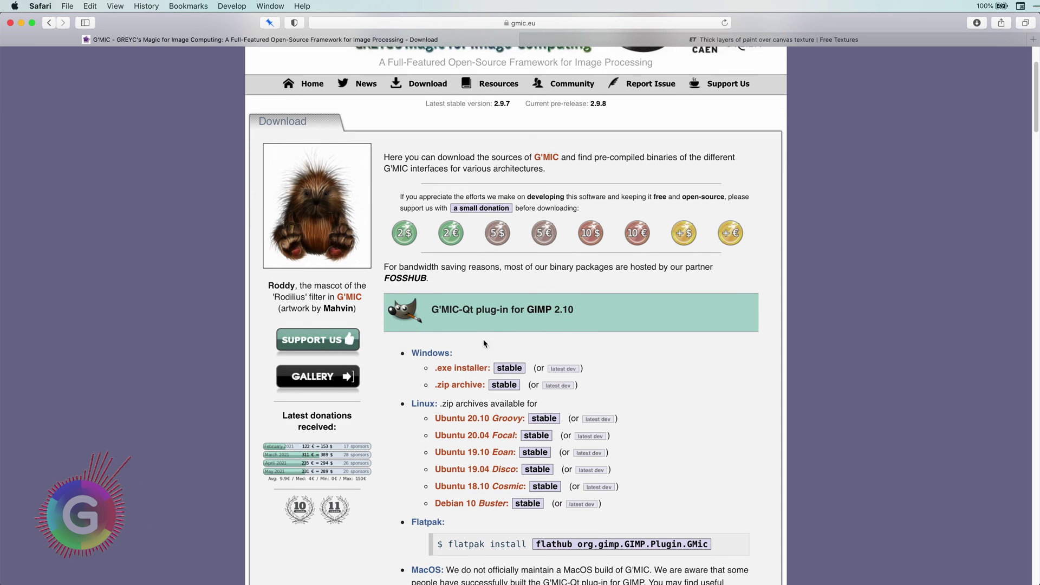
pyautogui.scroll(-8, 574, 471)
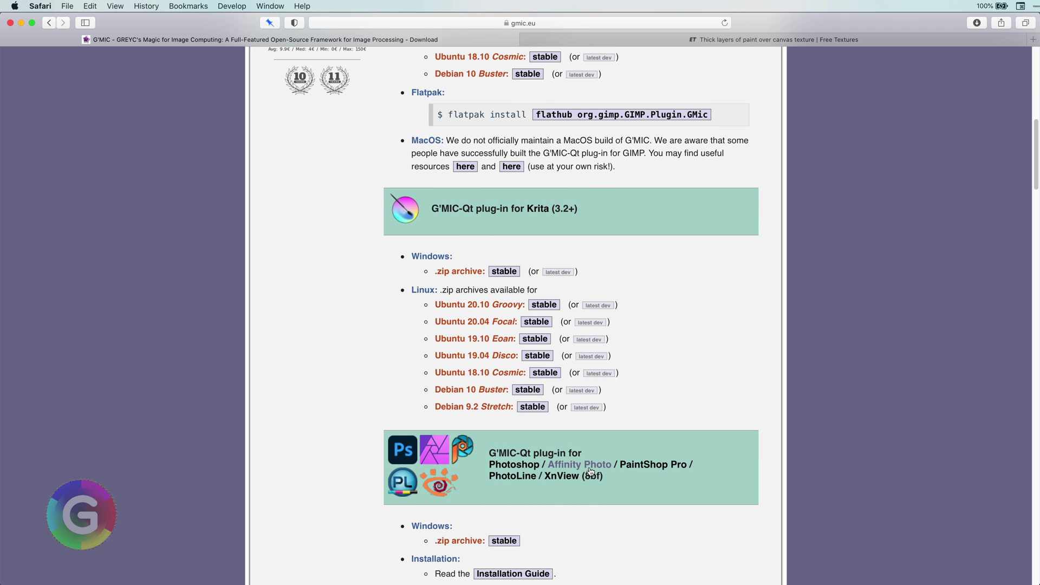
# Check and close the Affinity Photo GitHub release page, then return to the GIMP 2.10 section
pyautogui.click(590, 469)
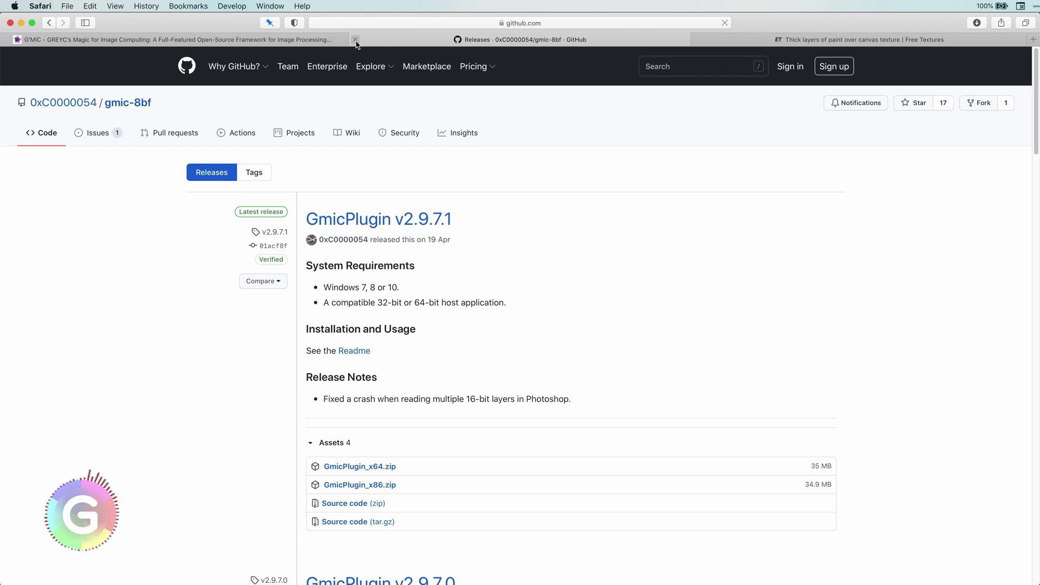
pyautogui.click(356, 40)
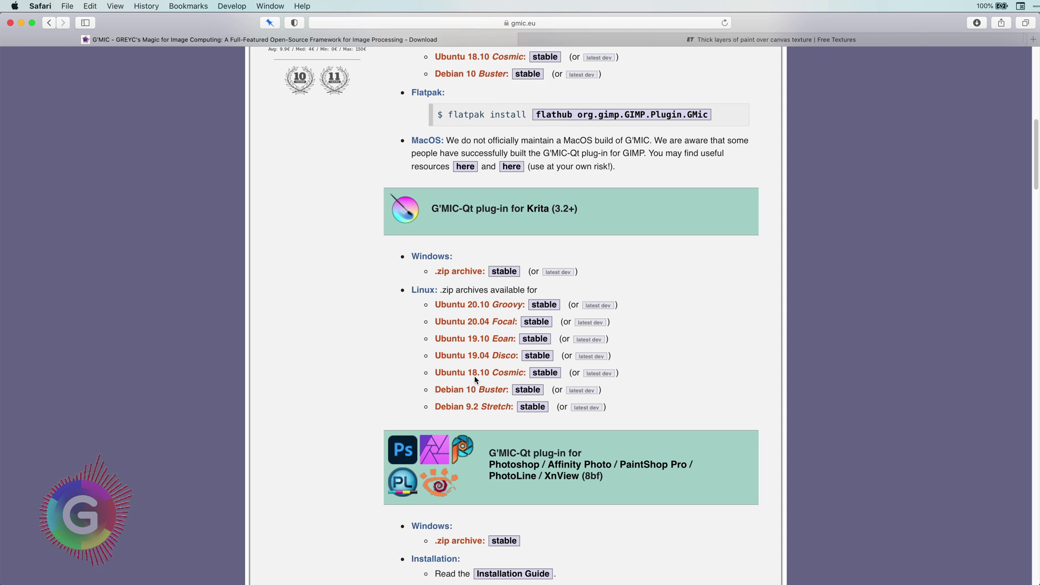
pyautogui.scroll(10, 475, 379)
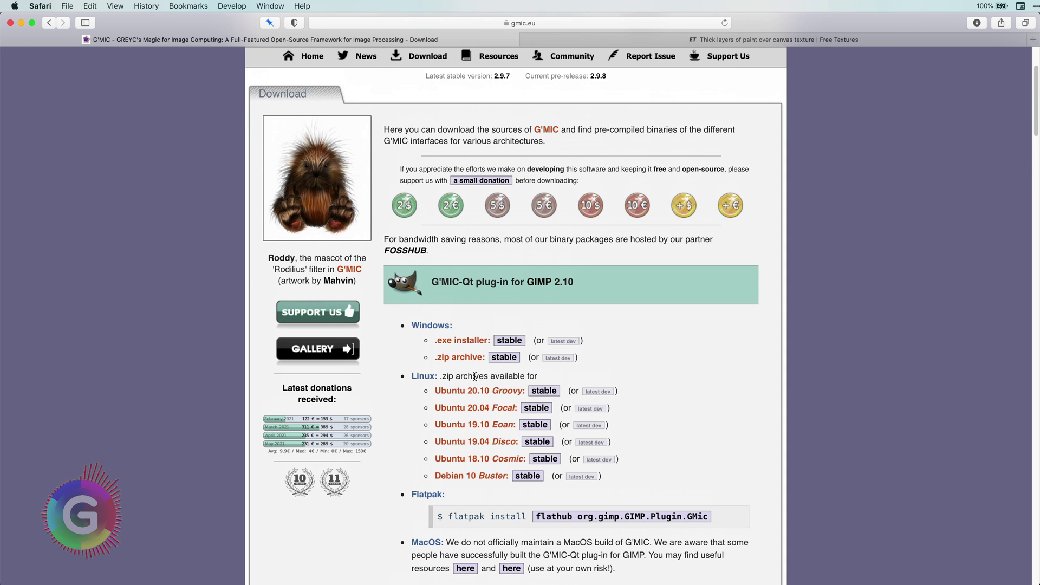
pyautogui.scroll(-3, 475, 376)
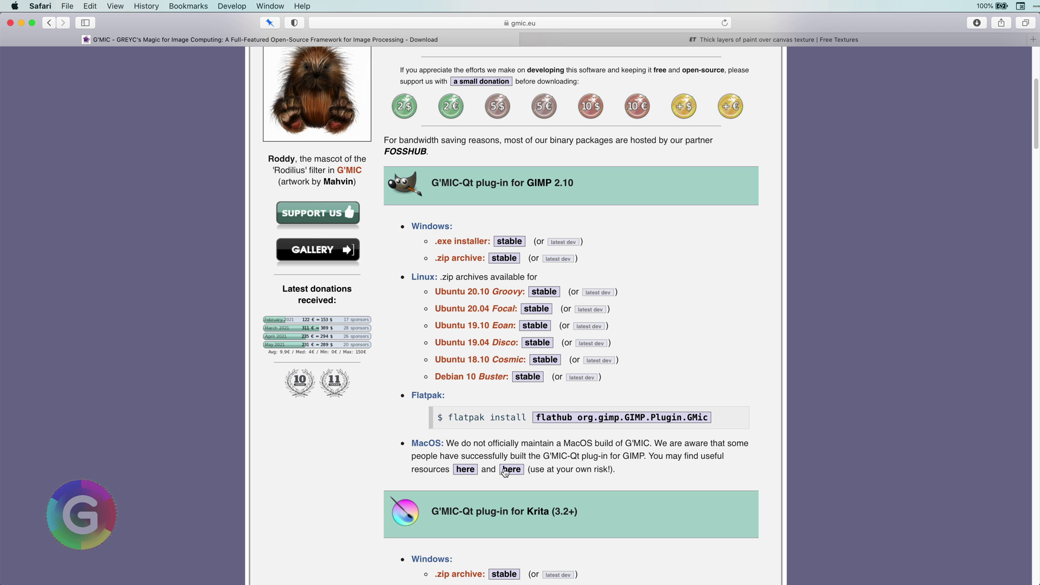
# Open the macOS 'here' link to the McGIMP 2.10.22 blog post and read down to its download notes
pyautogui.click(504, 470)
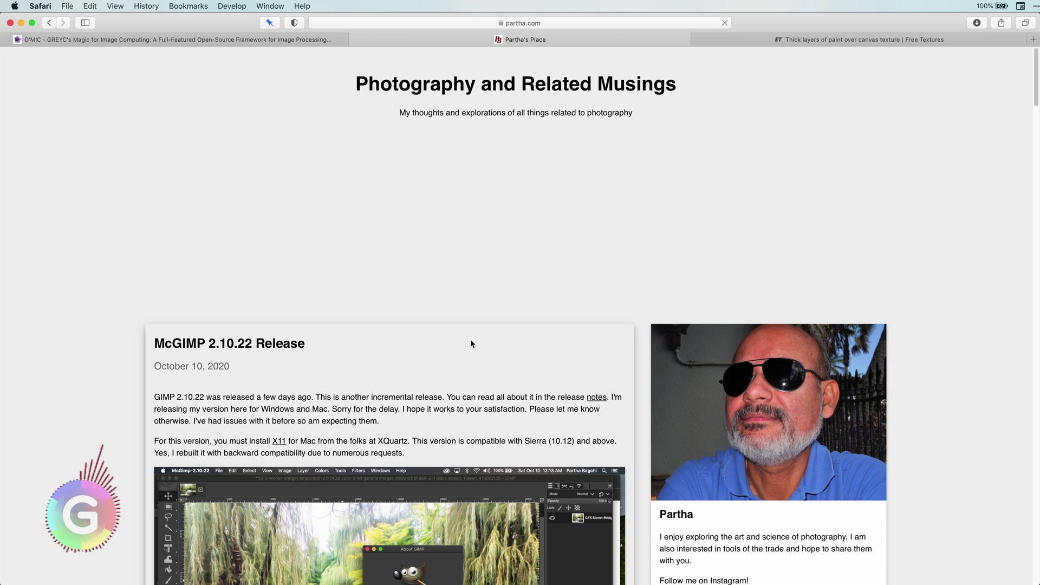
pyautogui.scroll(-1, 455, 394)
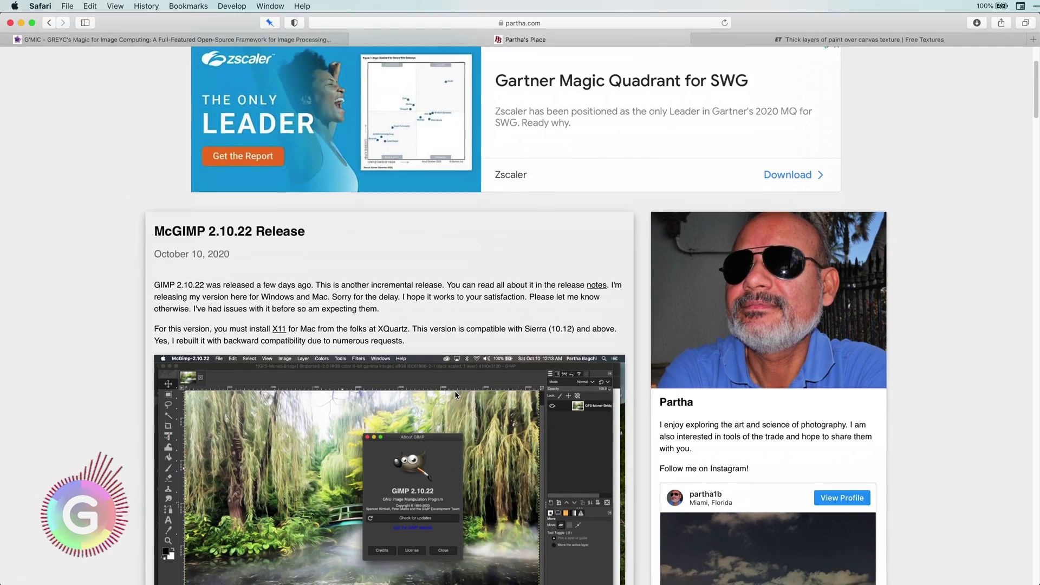
pyautogui.scroll(-5, 587, 420)
pyautogui.scroll(-20, 455, 394)
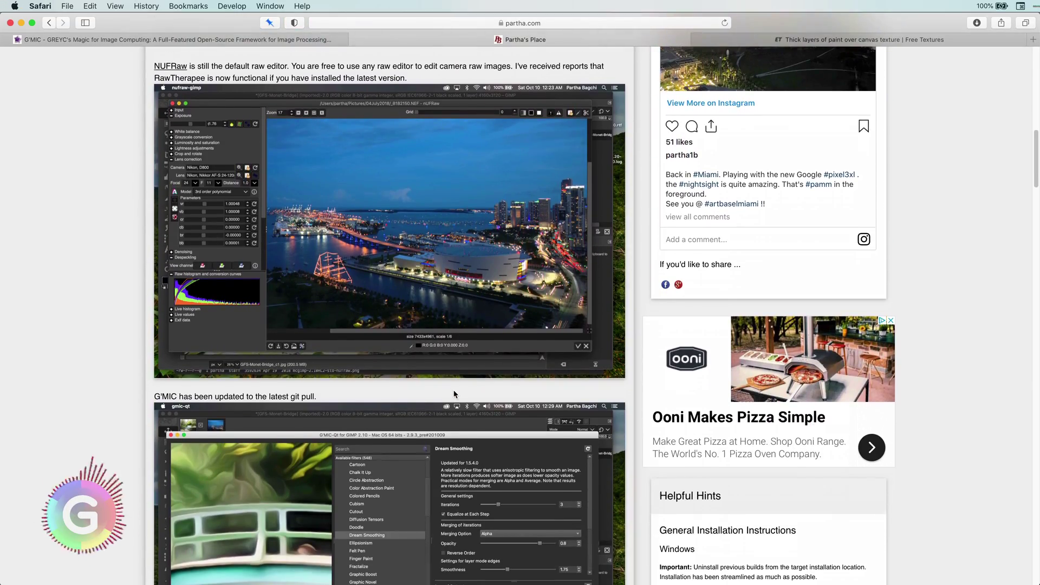
pyautogui.scroll(-20, 453, 390)
pyautogui.scroll(-15, 453, 389)
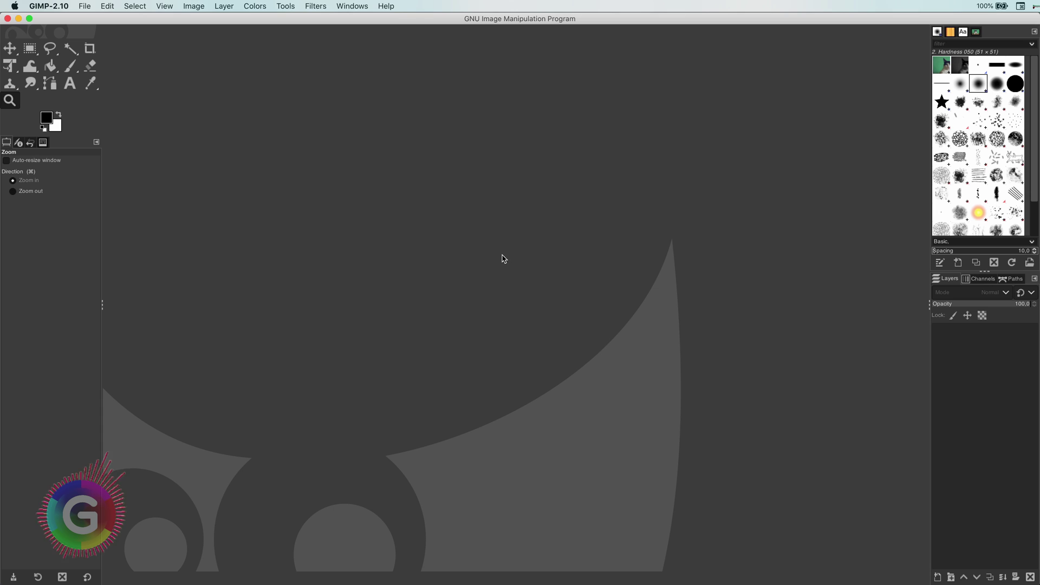
# Paste the cat photo as a new GIMP image and apply G'MIC Artistic > Vector Painting at Details 9.7
pyautogui.press('super+shift+v')
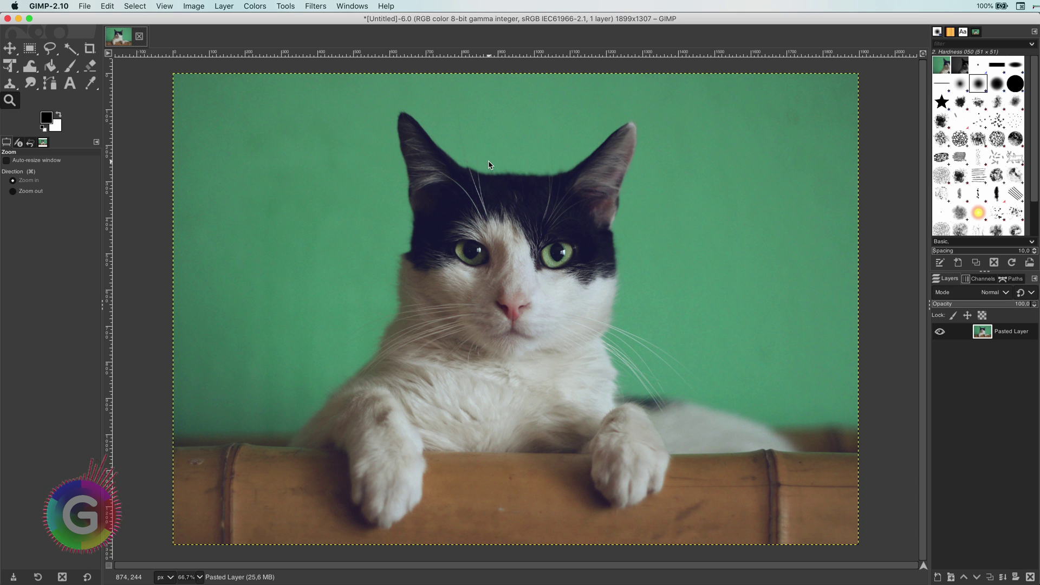
pyautogui.click(315, 7)
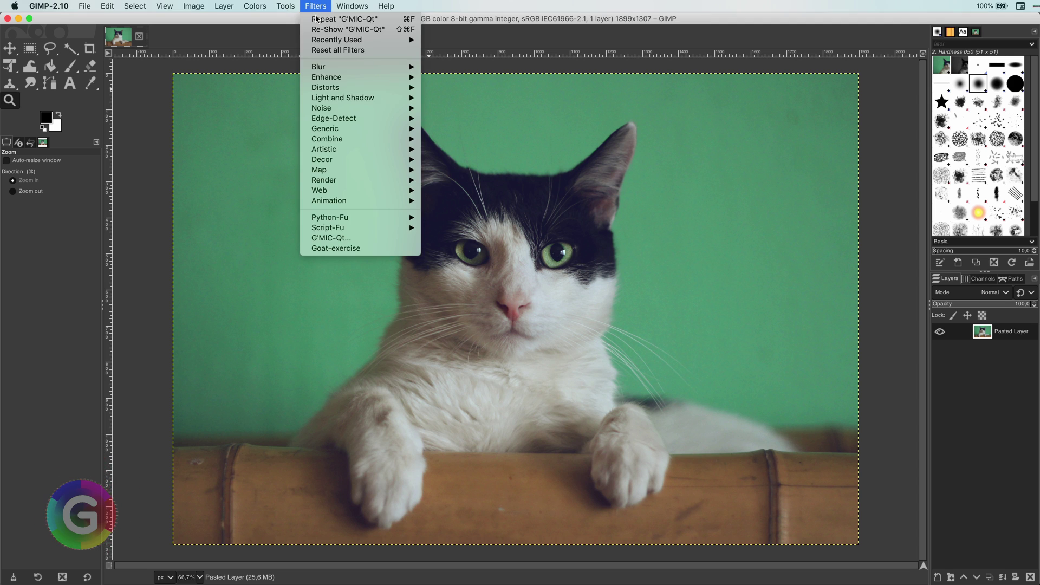
pyautogui.click(361, 238)
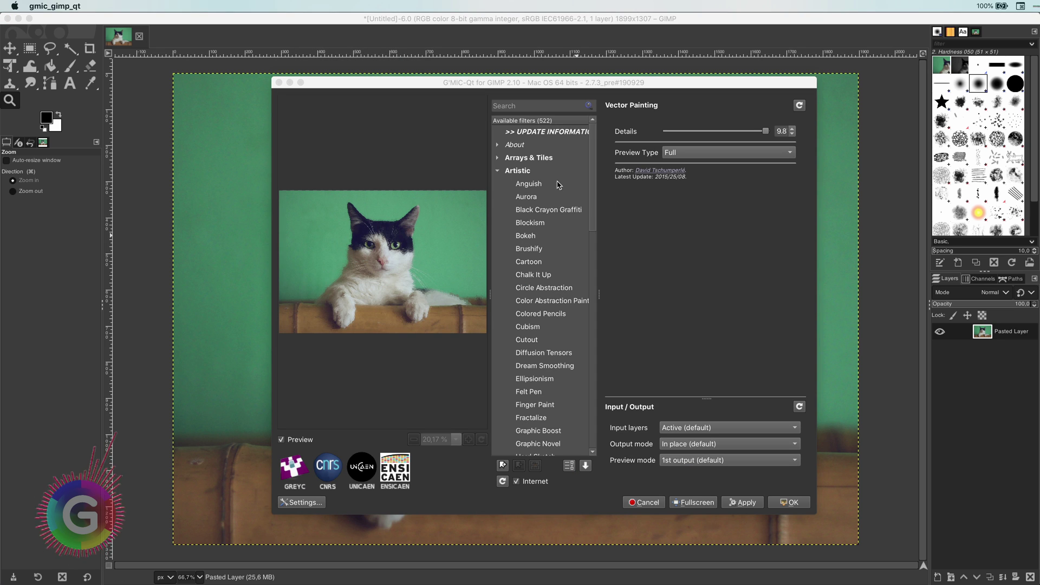
pyautogui.moveTo(595, 192); pyautogui.dragTo(595, 342)
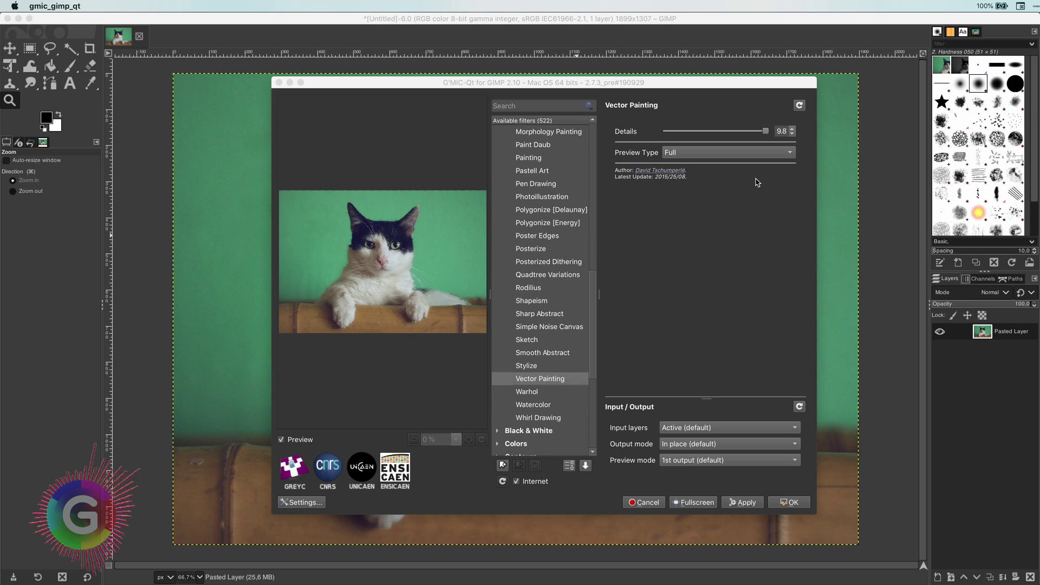
pyautogui.click(791, 134)
pyautogui.click(791, 136)
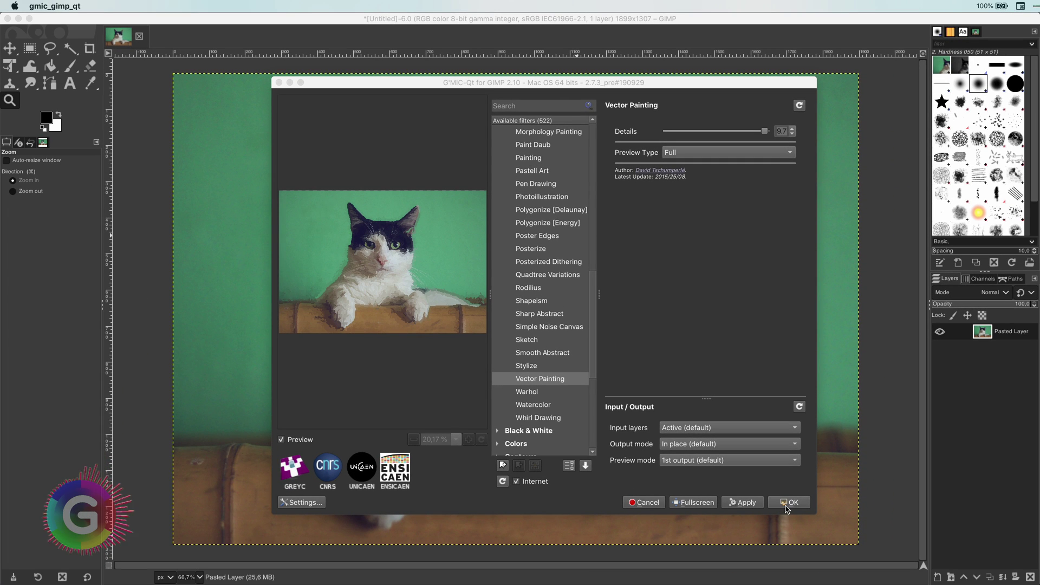
pyautogui.click(788, 502)
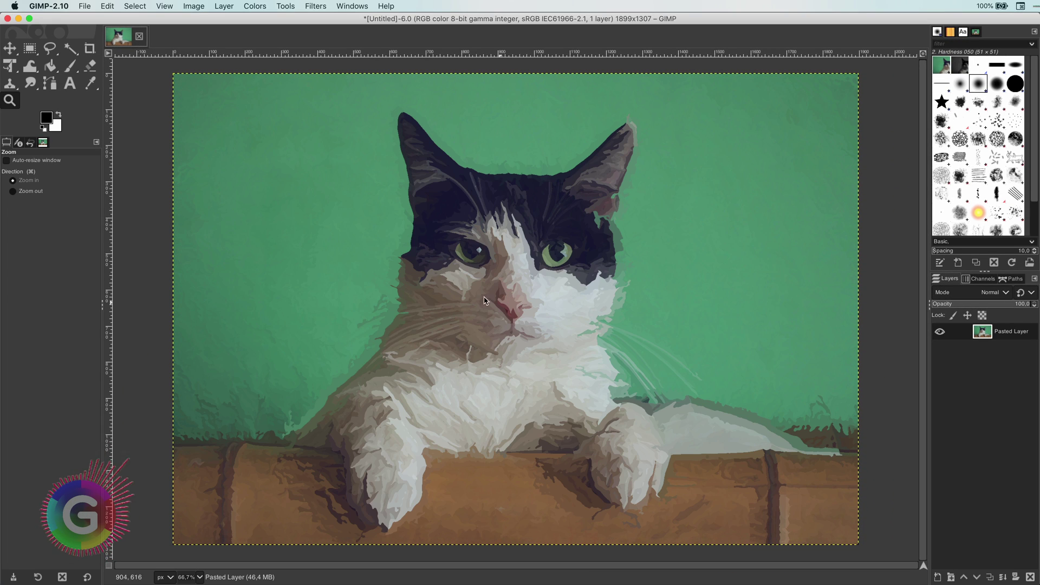
# Undo the first result and re-apply Vector Painting with Details raised to maximum
pyautogui.press('super+z')
pyautogui.click(351, 6)
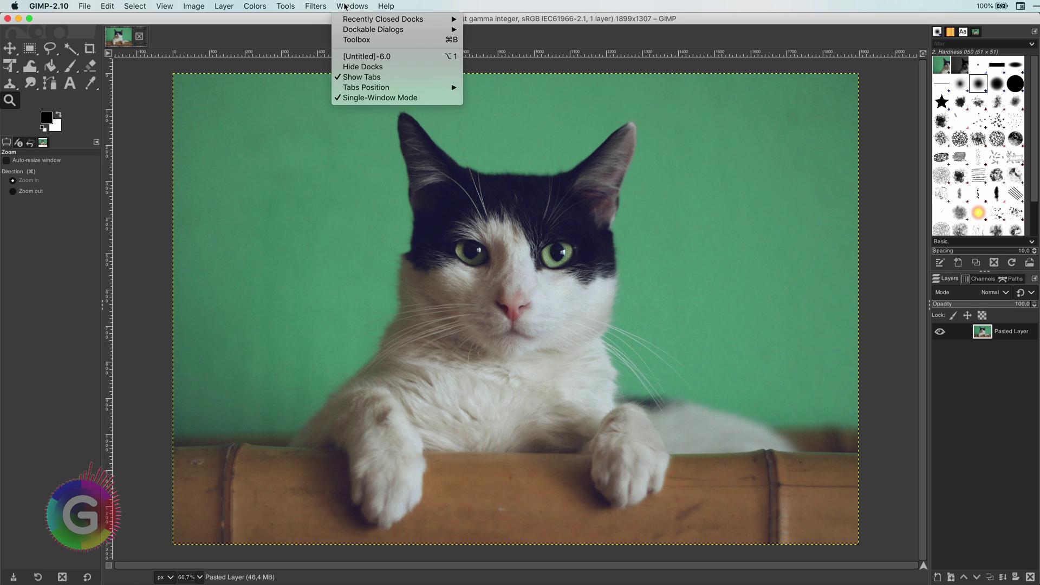
pyautogui.moveTo(315, 6)
pyautogui.click(366, 242)
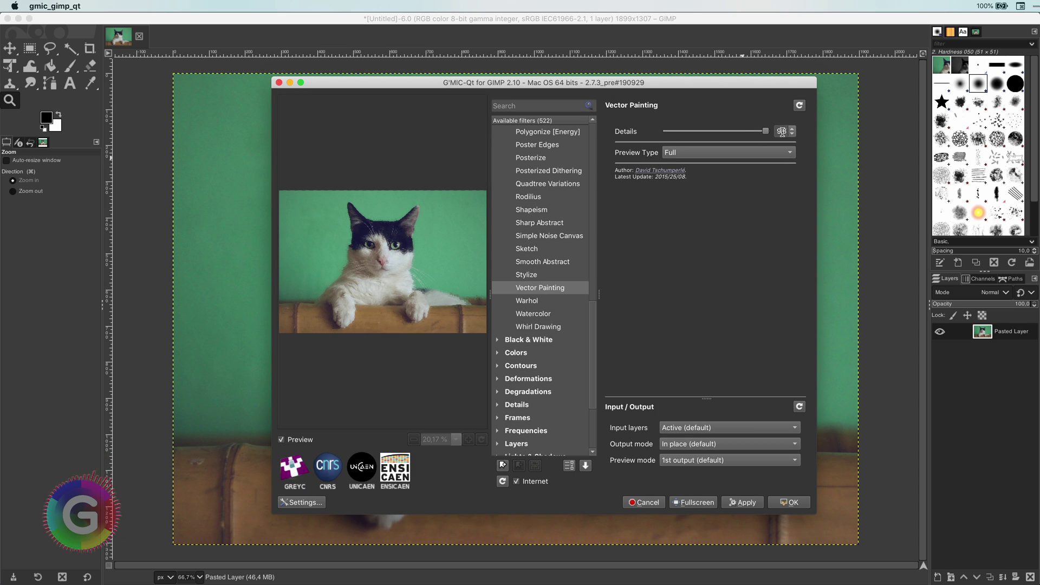
pyautogui.click(759, 131)
pyautogui.click(790, 502)
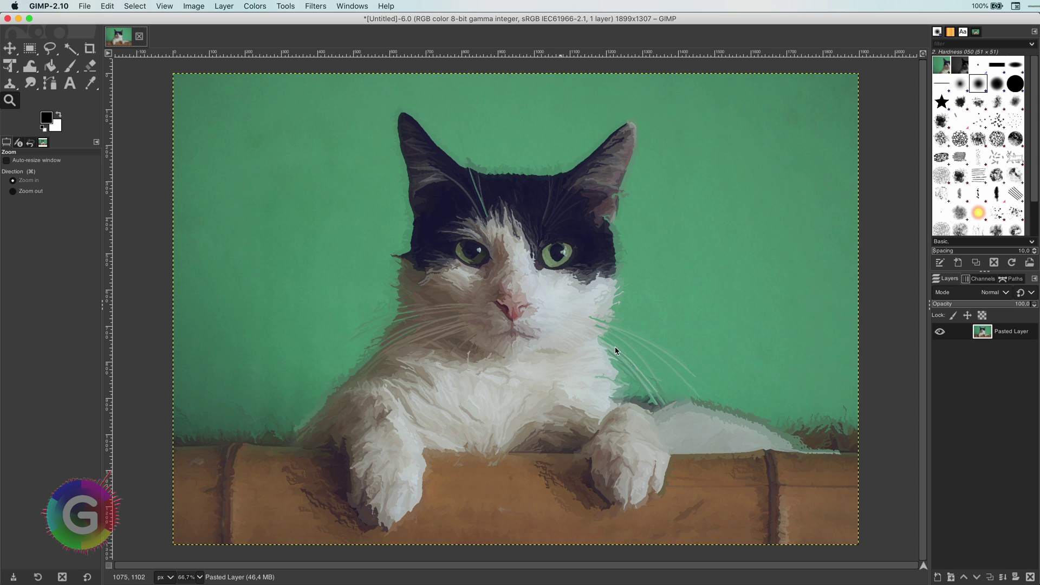
# Copy the painted cat from GIMP into Affinity Photo as a layer named 'vector paint'
pyautogui.press('super+c')
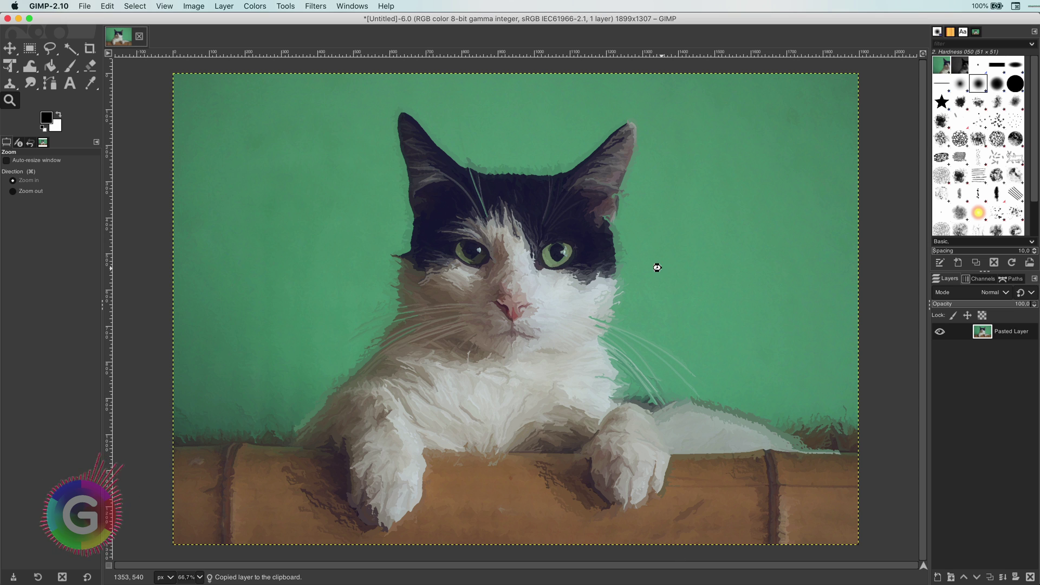
pyautogui.press('super+Tab')
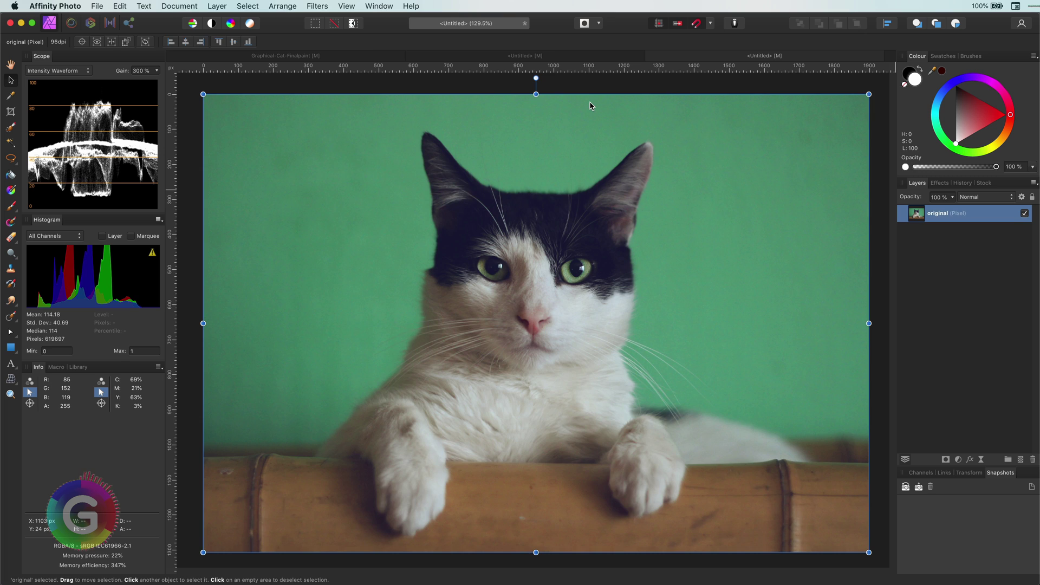
pyautogui.press('super+v')
pyautogui.doubleClick(964, 214)
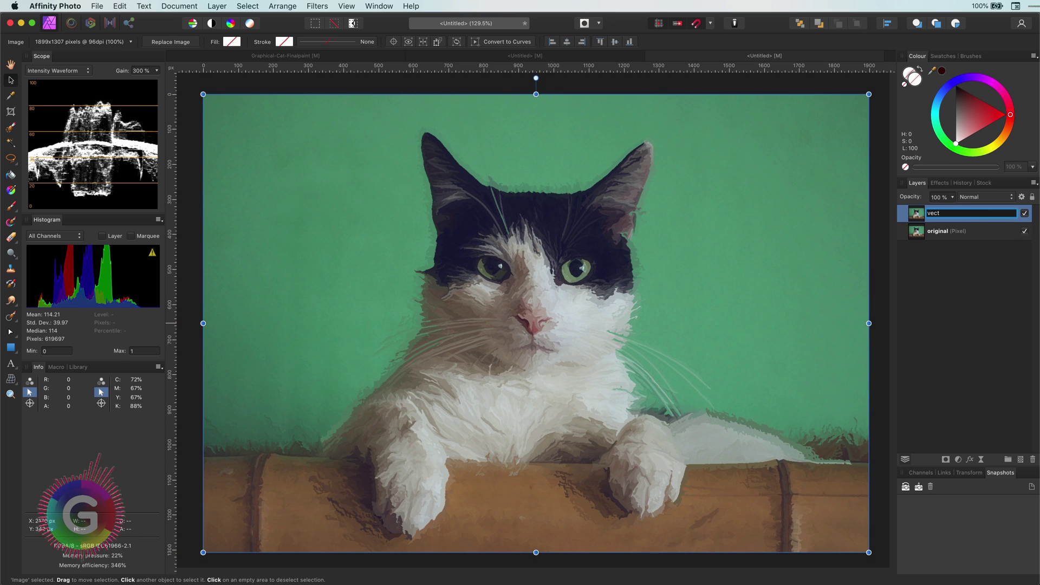
pyautogui.write('vector paint')
pyautogui.press('Return')
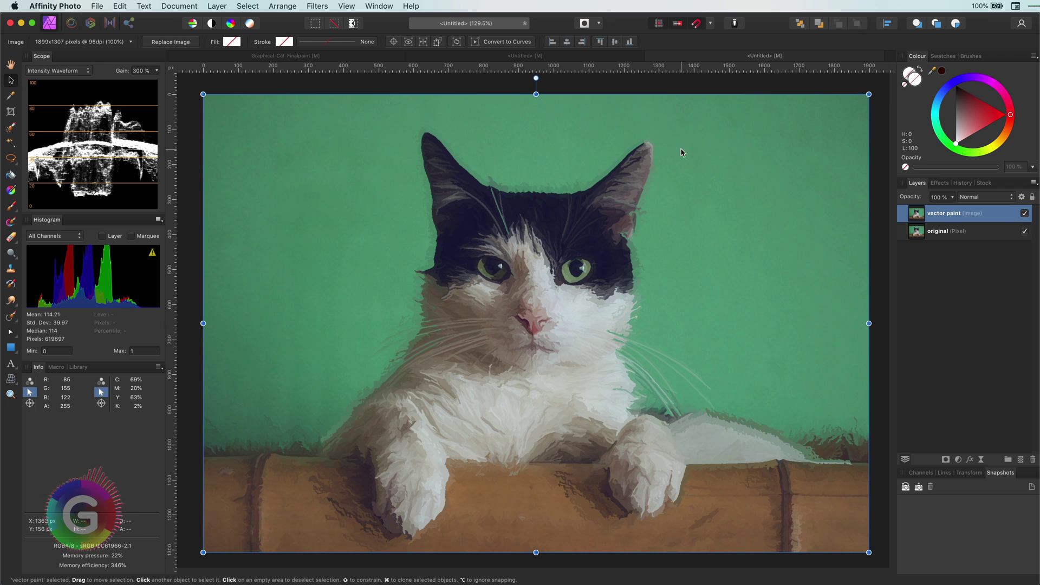
# Add a Live Bilateral Blur at 9.5 px radius and move it to the top of the stack
pyautogui.click(982, 460)
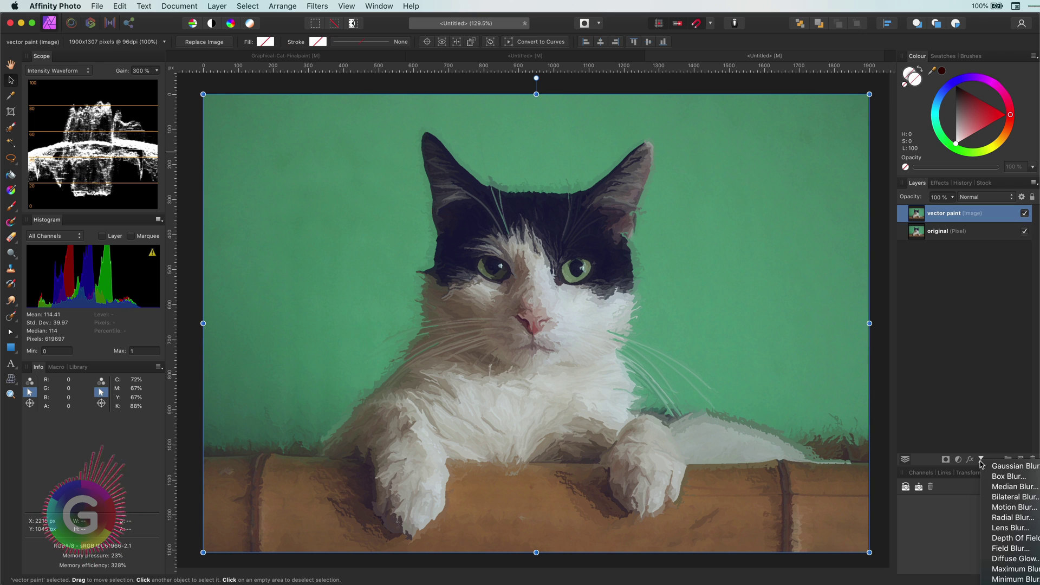
pyautogui.click(1017, 497)
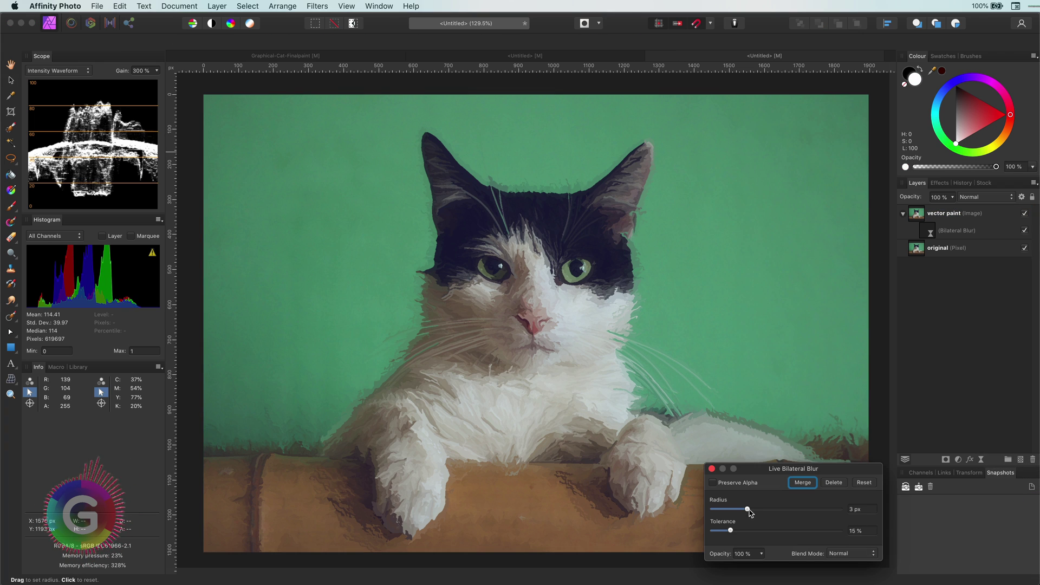
pyautogui.moveTo(751, 510); pyautogui.dragTo(768, 511)
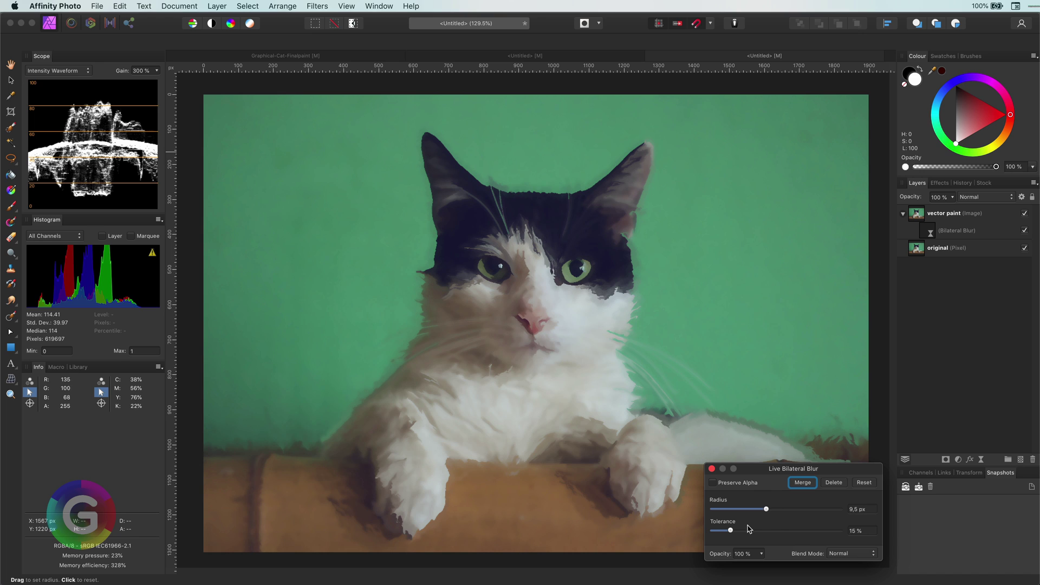
pyautogui.click(712, 468)
pyautogui.moveTo(933, 234); pyautogui.dragTo(950, 208)
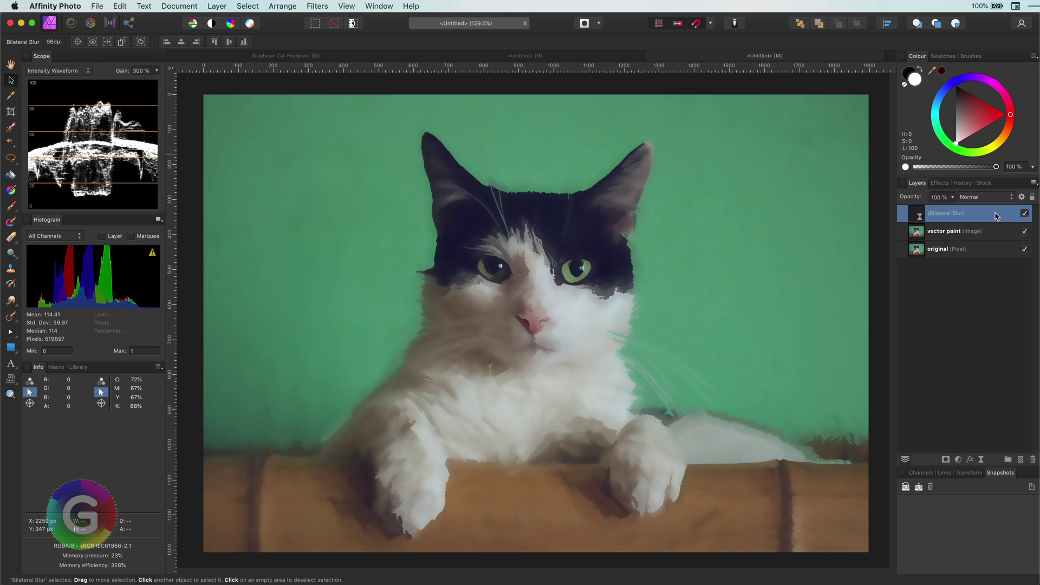
# Merge visible layers into a new pixel layer named 'smooth vector' and toggle it to compare
pyautogui.rightClick(921, 216)
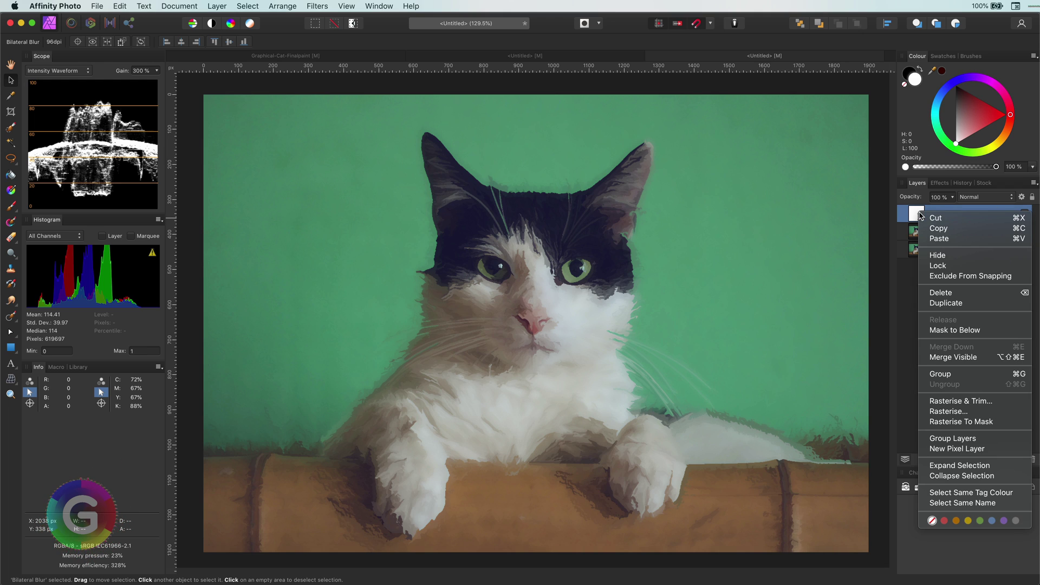
pyautogui.click(955, 359)
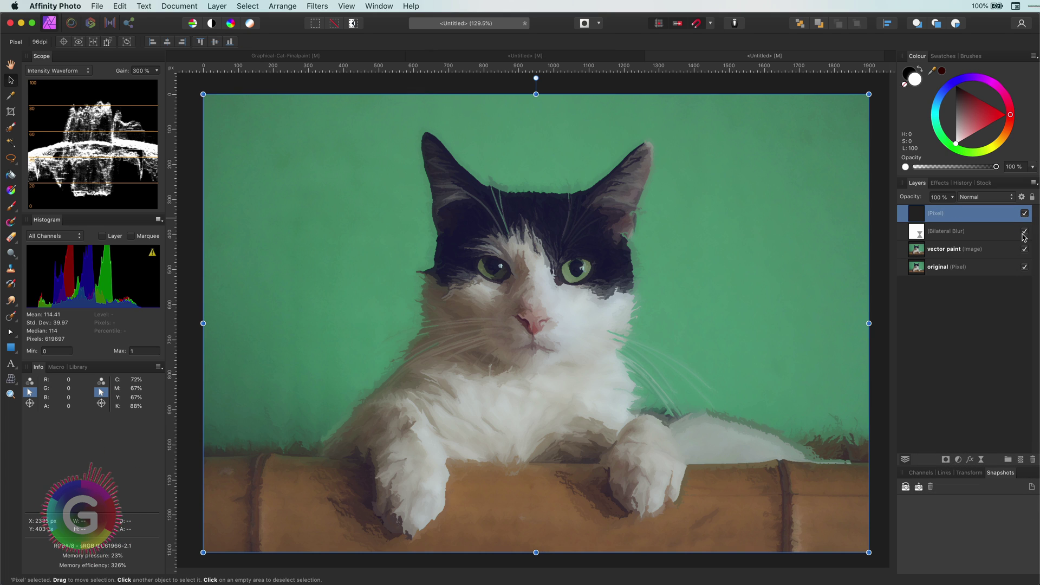
pyautogui.doubleClick(940, 216)
pyautogui.write('smooth vec')
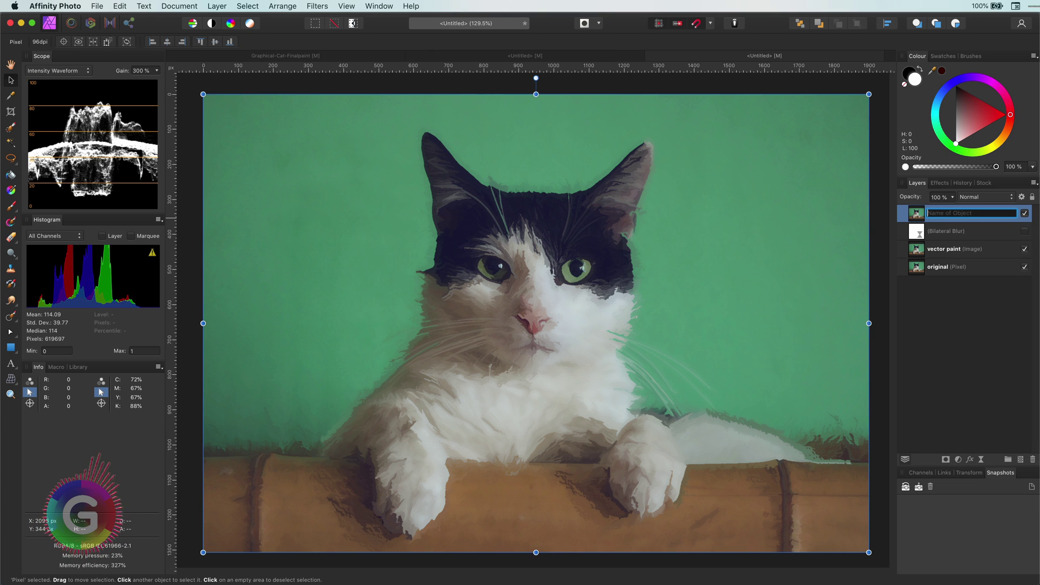
pyautogui.write('tor')
pyautogui.press('Return')
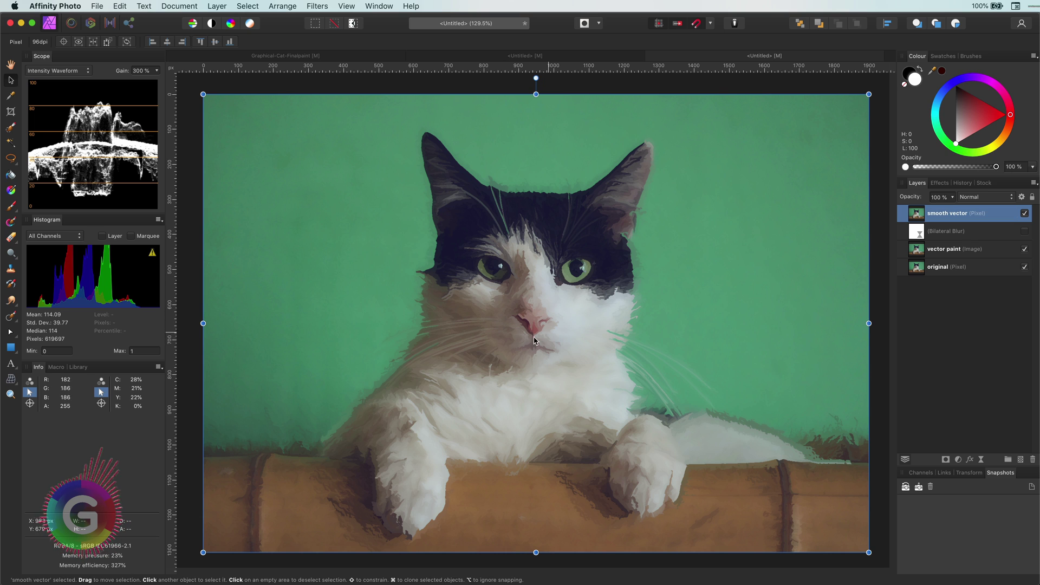
pyautogui.click(1024, 213)
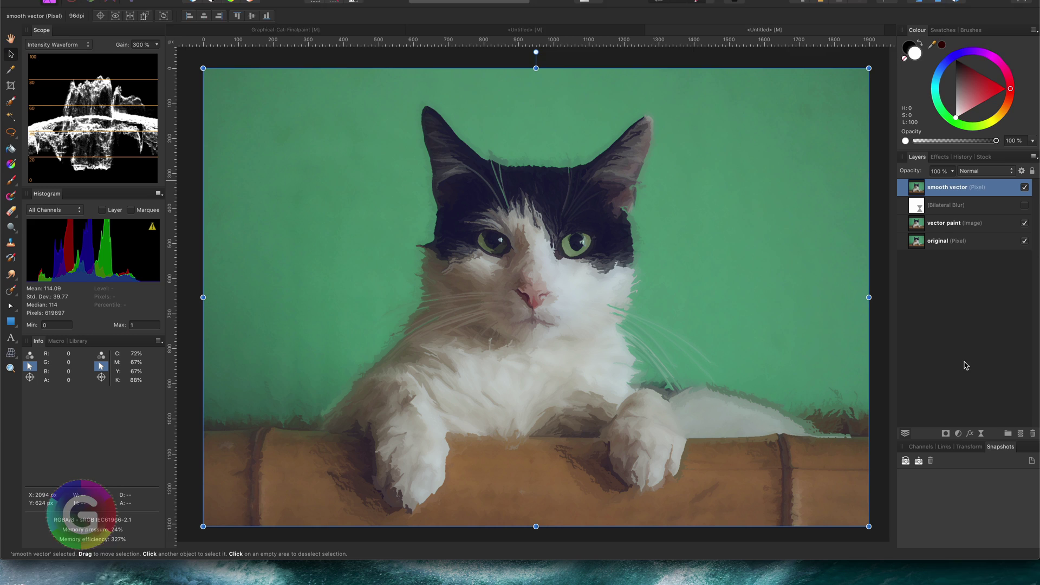
# Add a Live Displace filter using the bump displace texture image as its map
pyautogui.click(981, 459)
pyautogui.scroll(-3, 1036, 512)
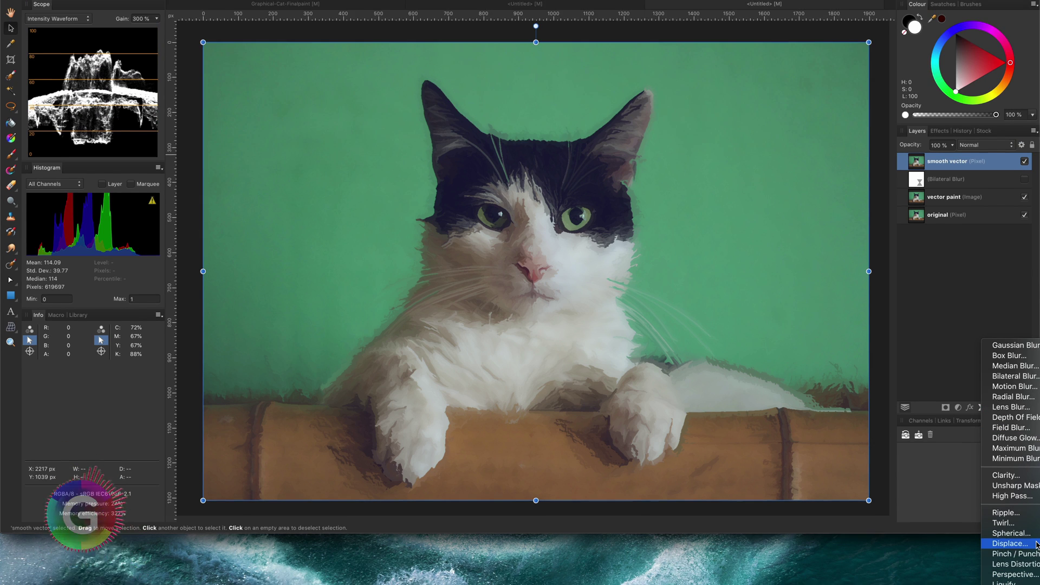
pyautogui.click(1036, 401)
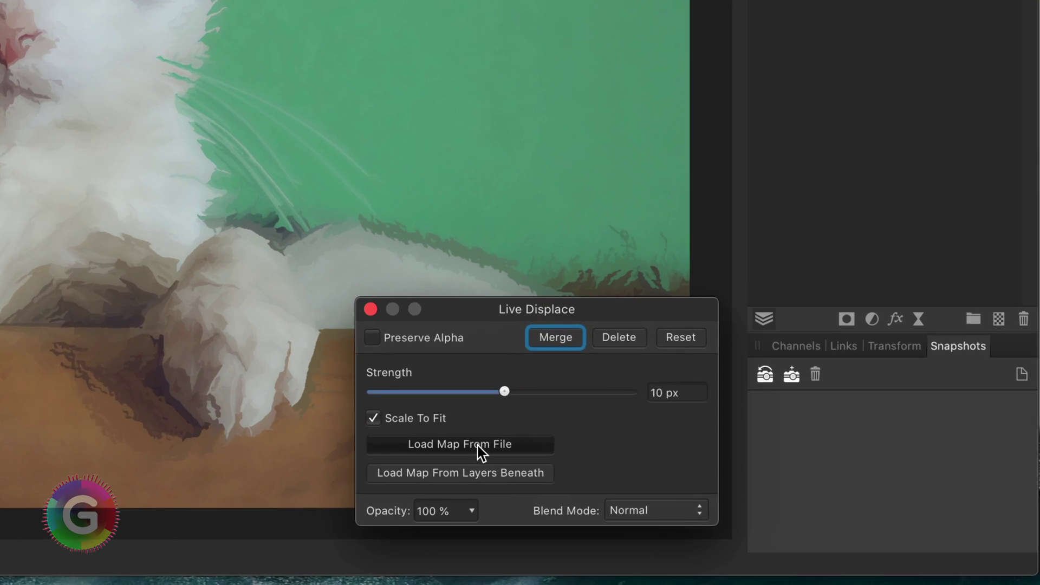
pyautogui.click(759, 522)
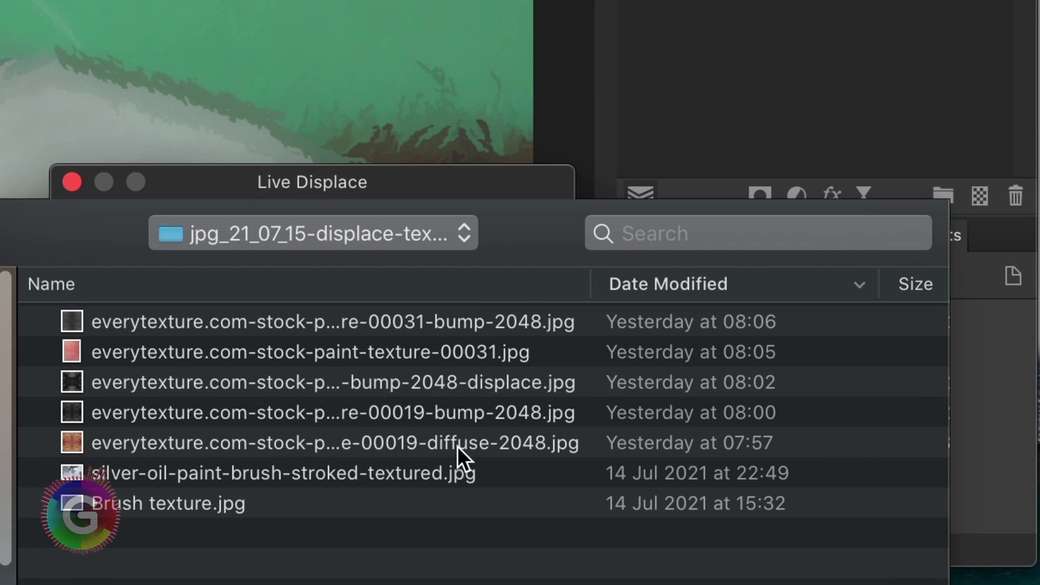
pyautogui.click(459, 395)
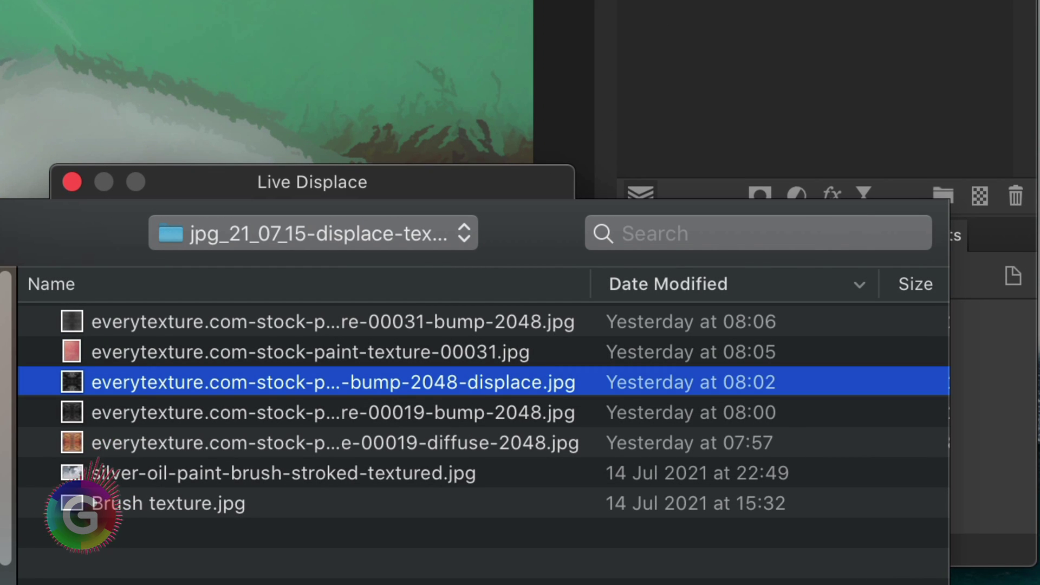
pyautogui.press('Return')
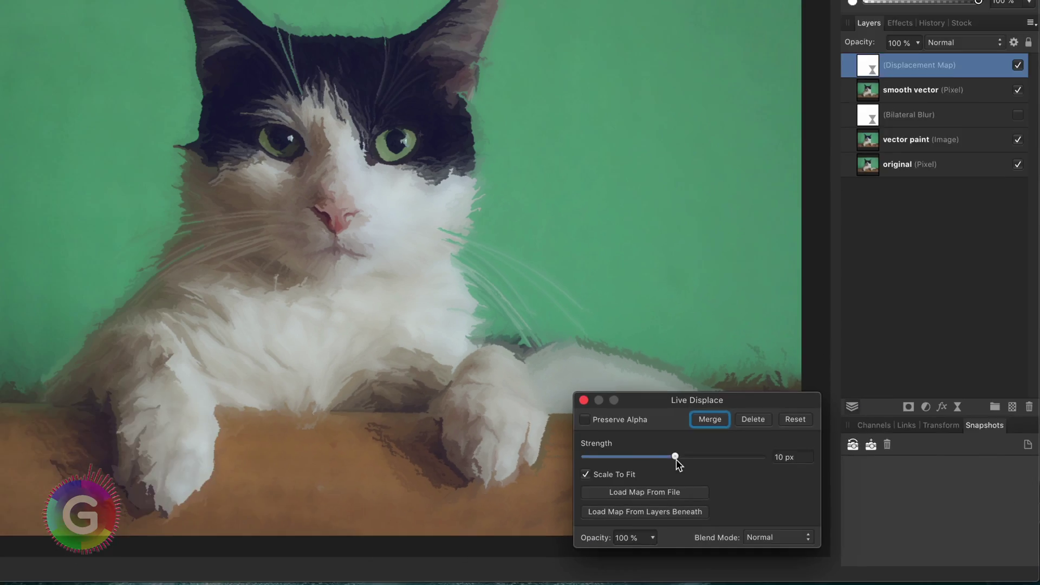
# Set displacement strength to 33 px with Preserve Alpha on, compare the edges, and fit the view
pyautogui.moveTo(267, 304); pyautogui.dragTo(311, 316)
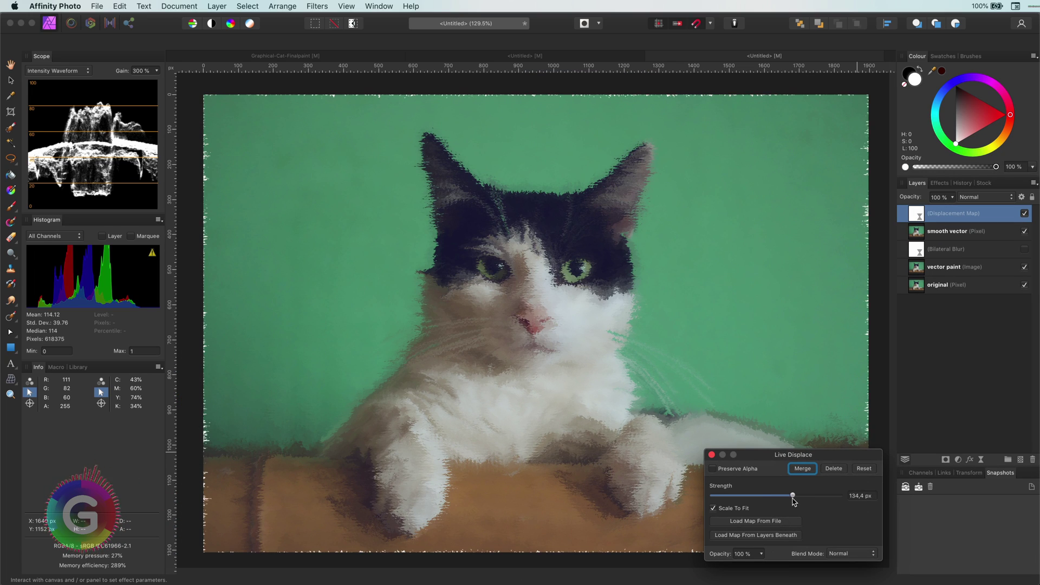
pyautogui.click(745, 469)
pyautogui.moveTo(790, 500); pyautogui.dragTo(779, 499)
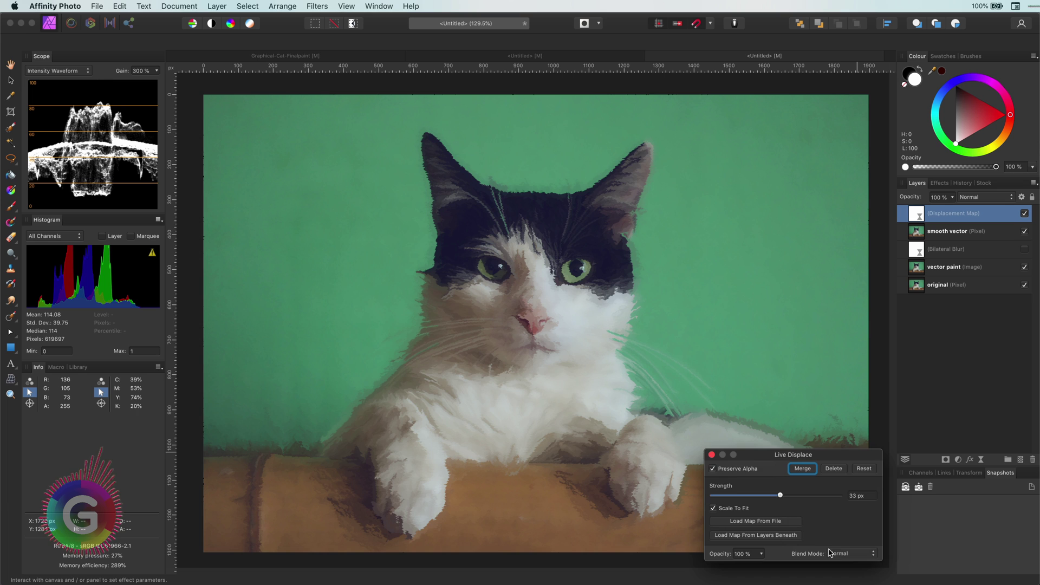
pyautogui.press('v')
pyautogui.scroll(3, 547, 285)
pyautogui.scroll(5, 547, 285)
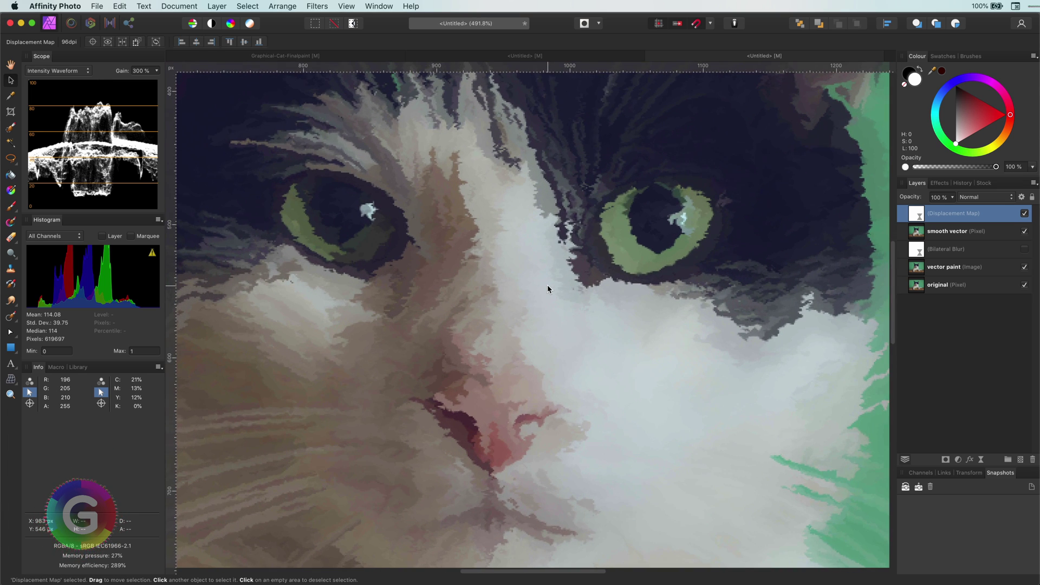
pyautogui.click(1025, 214)
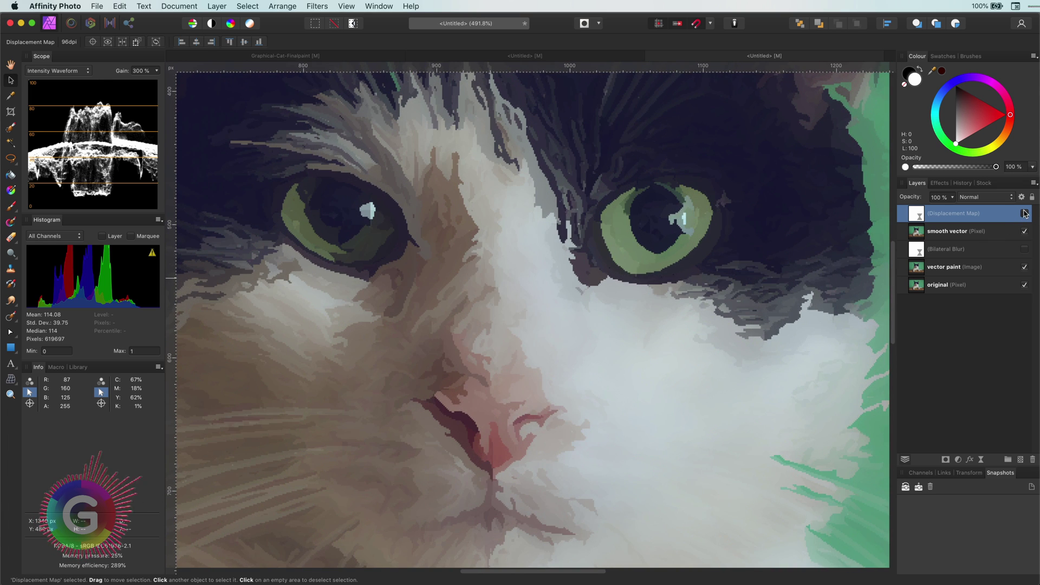
pyautogui.click(1024, 213)
pyautogui.press('super+0')
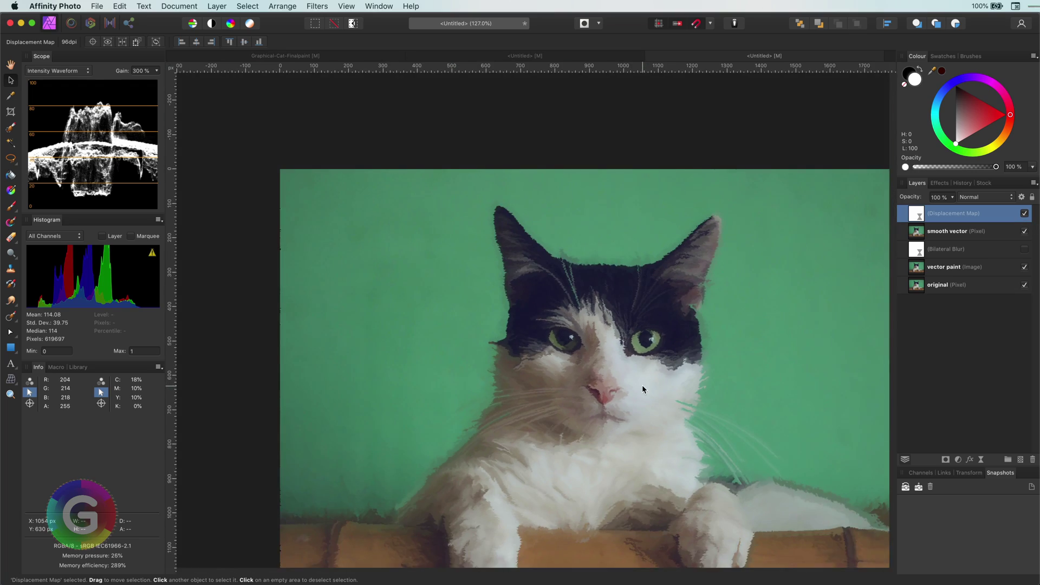
# Add a Live Lighting filter with a Directional light type
pyautogui.click(981, 460)
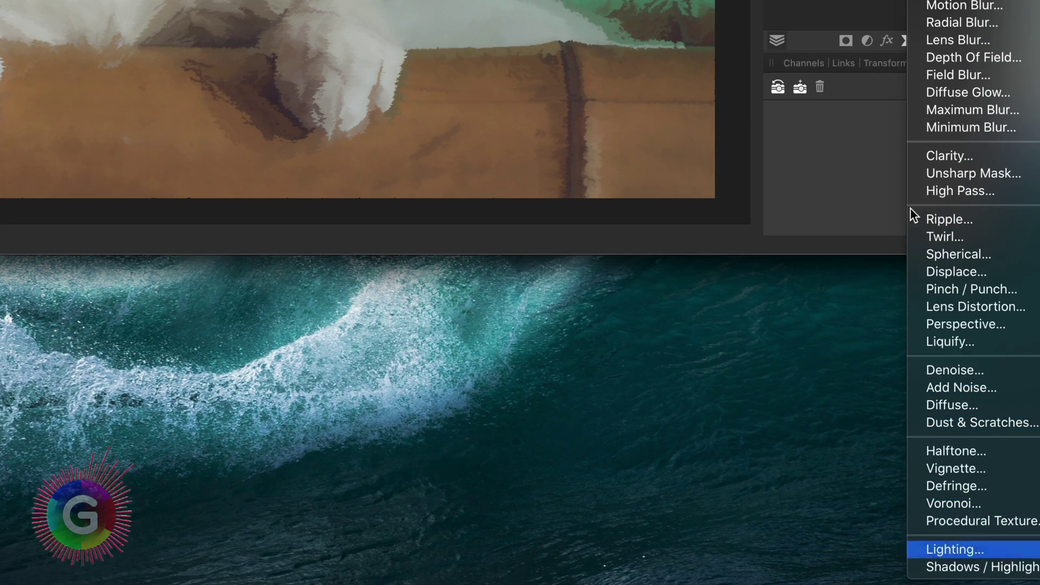
pyautogui.click(955, 549)
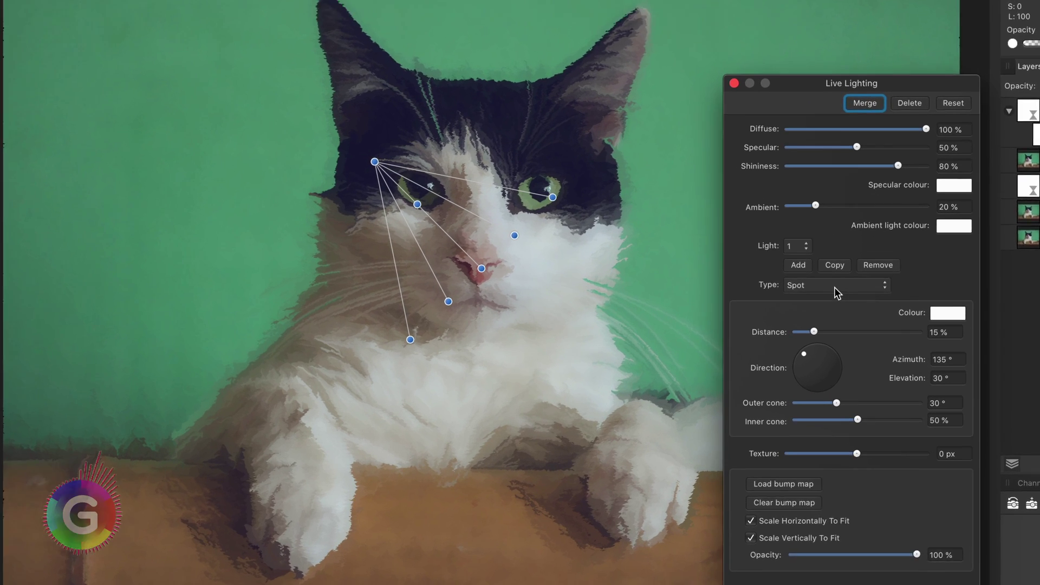
pyautogui.click(781, 335)
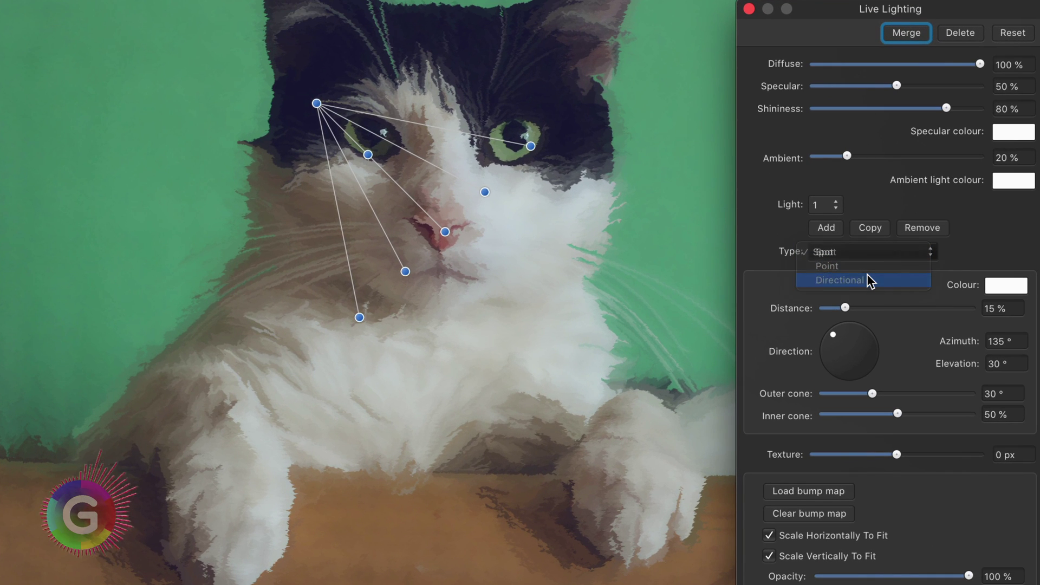
pyautogui.click(866, 279)
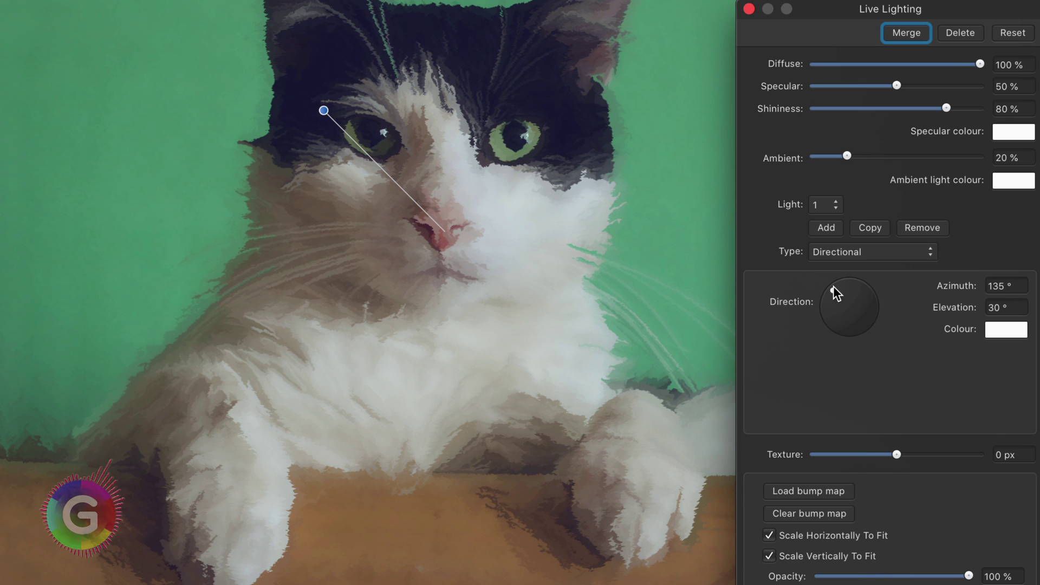
# Set ambient light to 47%, aim the light from the upper right, and add 9.4 px texture relief
pyautogui.moveTo(849, 155); pyautogui.dragTo(891, 161)
pyautogui.moveTo(833, 291); pyautogui.dragTo(871, 302)
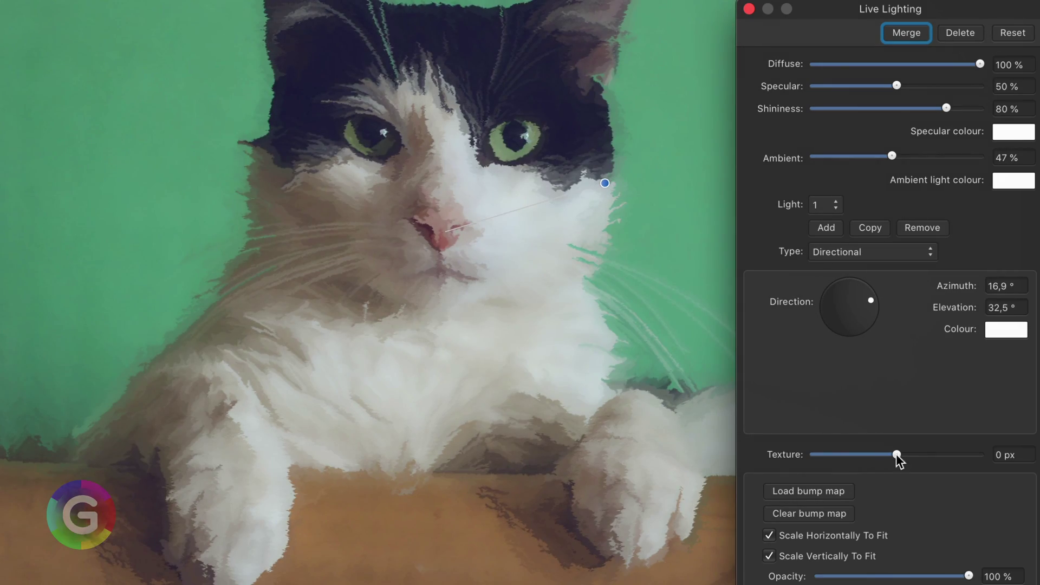
pyautogui.moveTo(897, 455); pyautogui.dragTo(929, 456)
pyautogui.scroll(5, 492, 251)
pyautogui.scroll(-4, 480, 327)
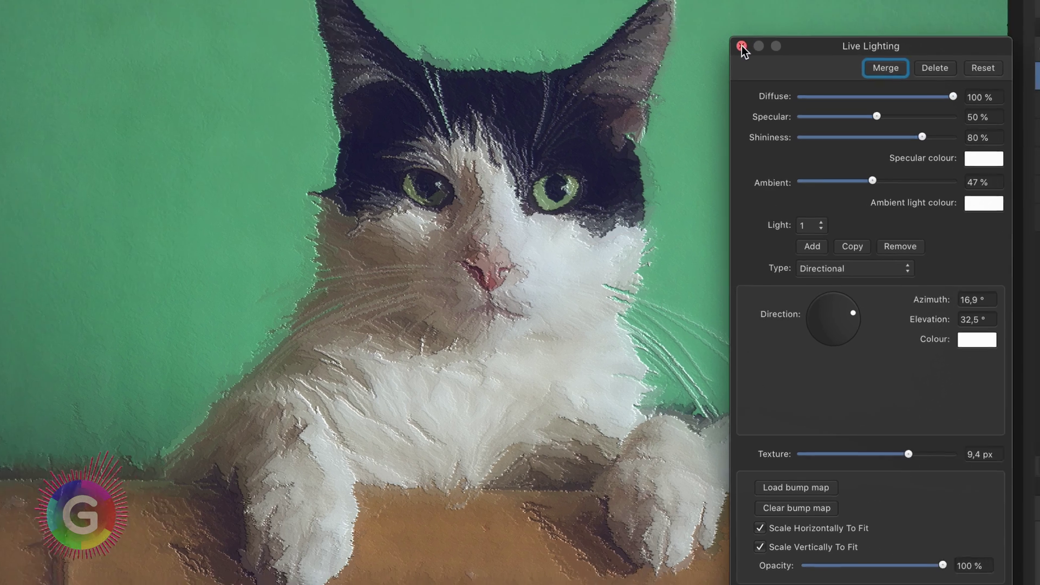
pyautogui.click(750, 8)
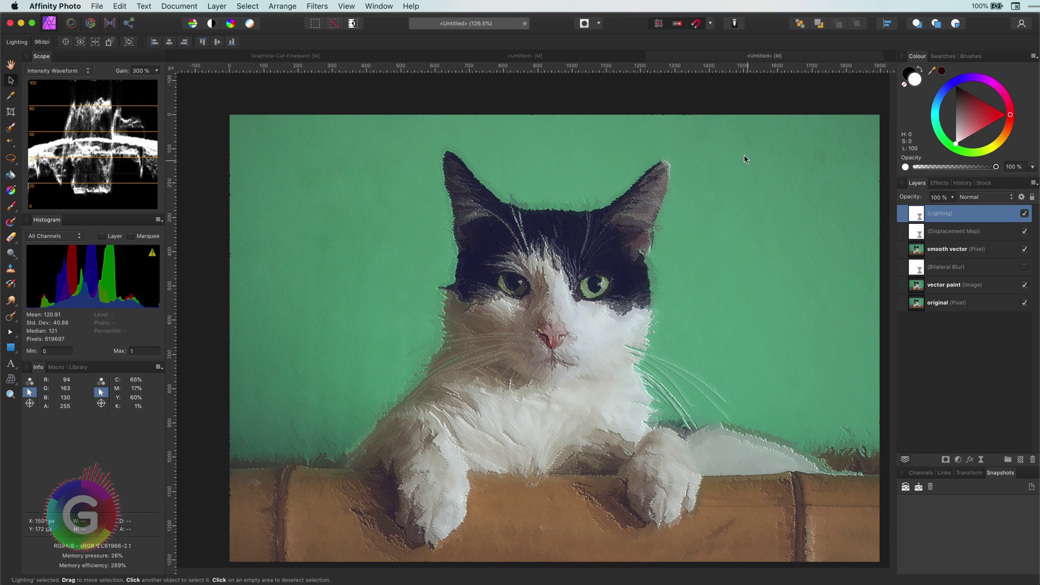
# Drop the 08-white-canvas-texture image into the document and blend it with Linear Burn
pyautogui.moveTo(379, 584); pyautogui.dragTo(452, 449)
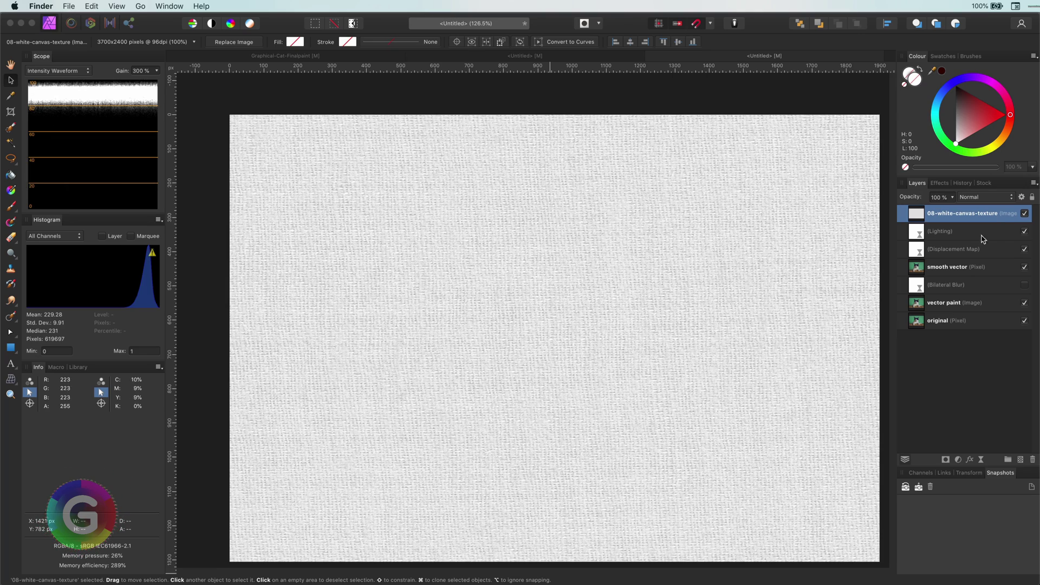
pyautogui.click(1003, 199)
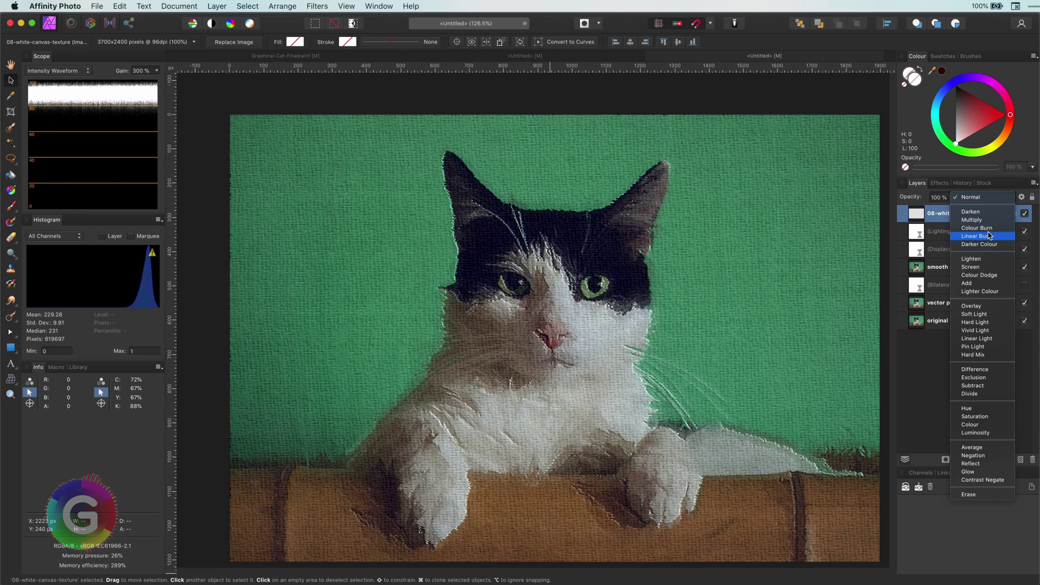
pyautogui.click(990, 236)
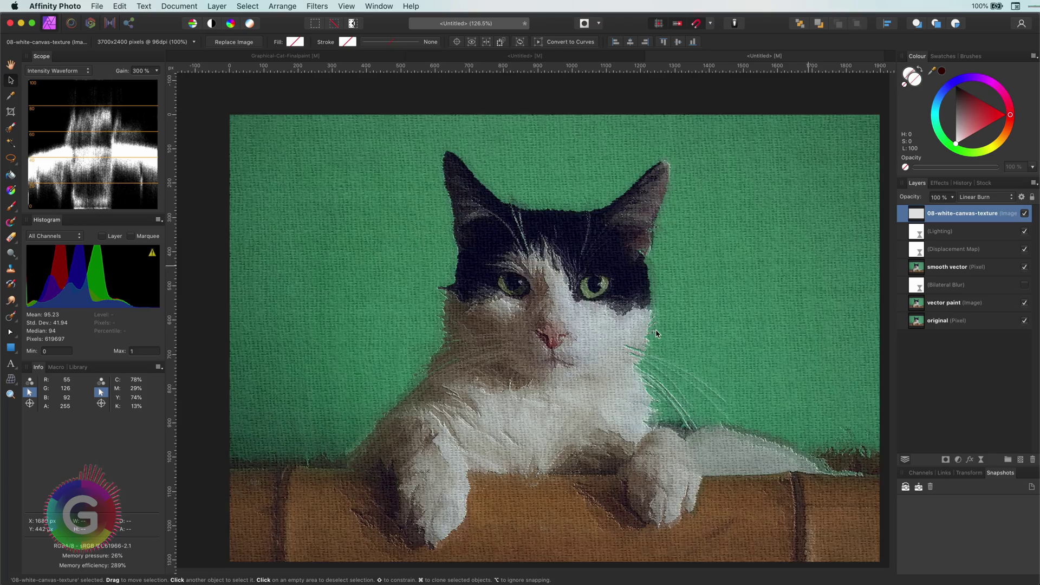
# Scale the canvas texture to 84% and lower its opacity to 70%
pyautogui.scroll(-3, 234, 200)
pyautogui.scroll(3, 518, 340)
pyautogui.scroll(-4, 518, 341)
pyautogui.moveTo(186, 158); pyautogui.dragTo(291, 144)
pyautogui.scroll(4, 667, 311)
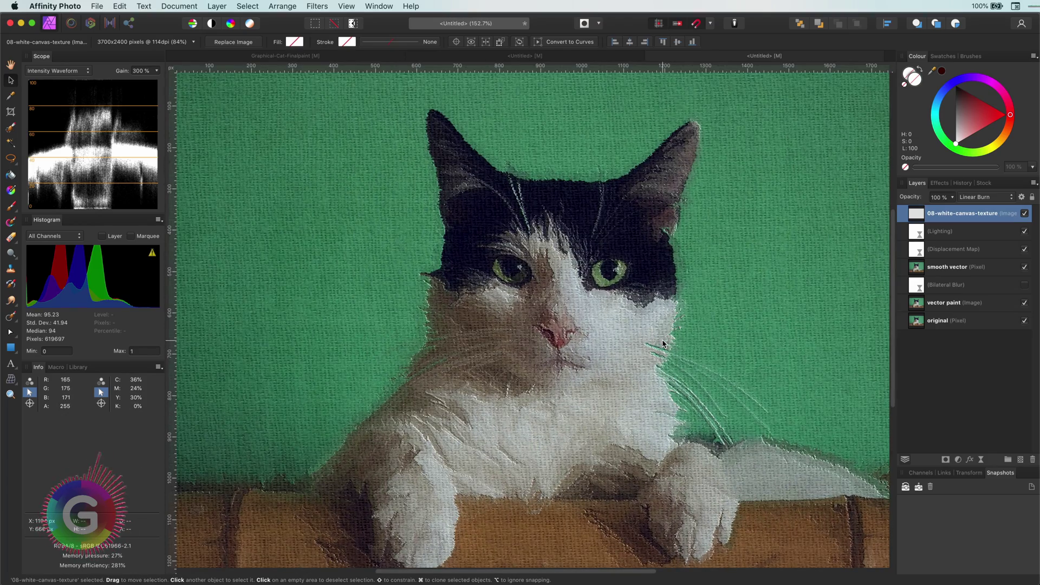
pyautogui.scroll(-3, 663, 342)
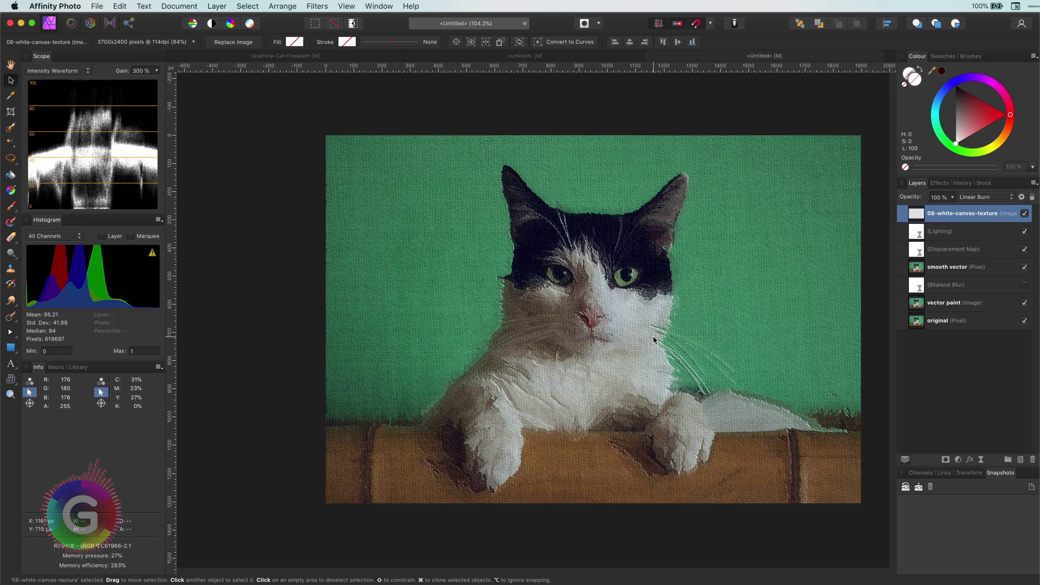
pyautogui.scroll(1, 654, 340)
pyautogui.moveTo(917, 208); pyautogui.dragTo(855, 212)
# Strengthen the existing Lighting filter's texture to 19.6 px
pyautogui.doubleClick(916, 232)
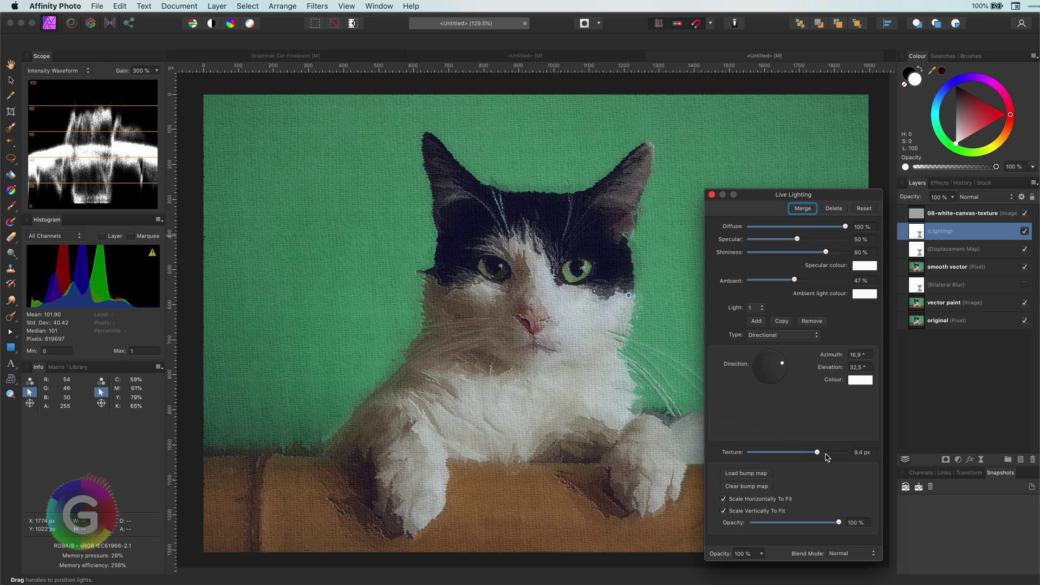
pyautogui.moveTo(825, 456); pyautogui.dragTo(826, 456)
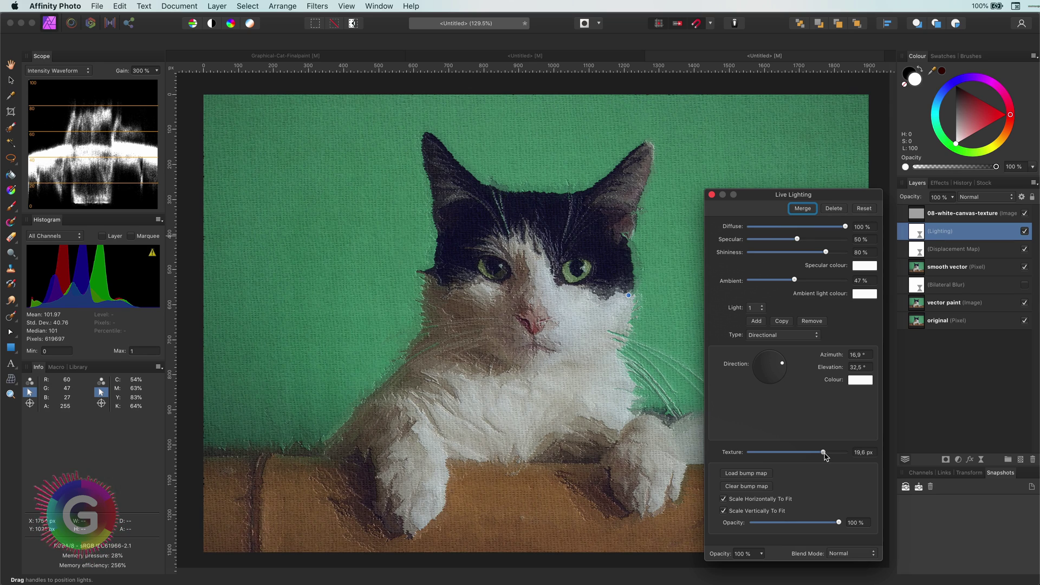
pyautogui.click(711, 195)
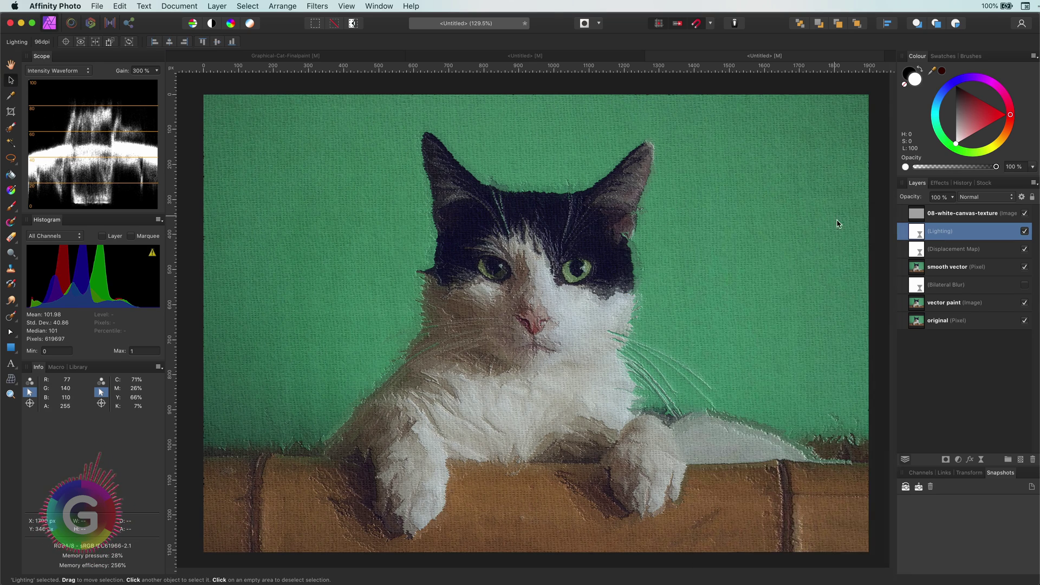
# Add a second directional Live Lighting from the right at low elevation, bump-mapped with the first texture file
pyautogui.click(981, 460)
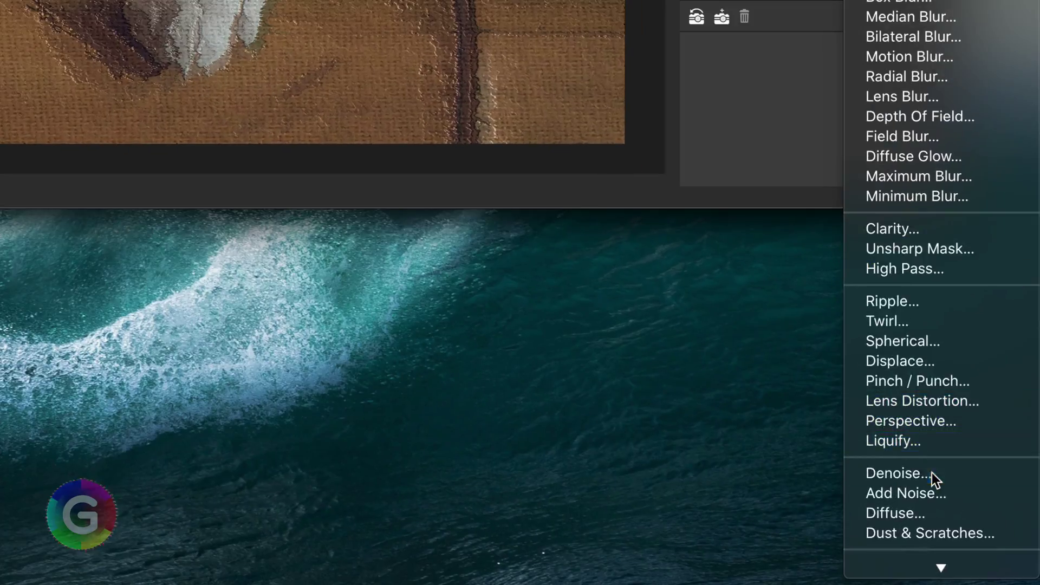
pyautogui.scroll(-3, 1029, 584)
pyautogui.click(934, 543)
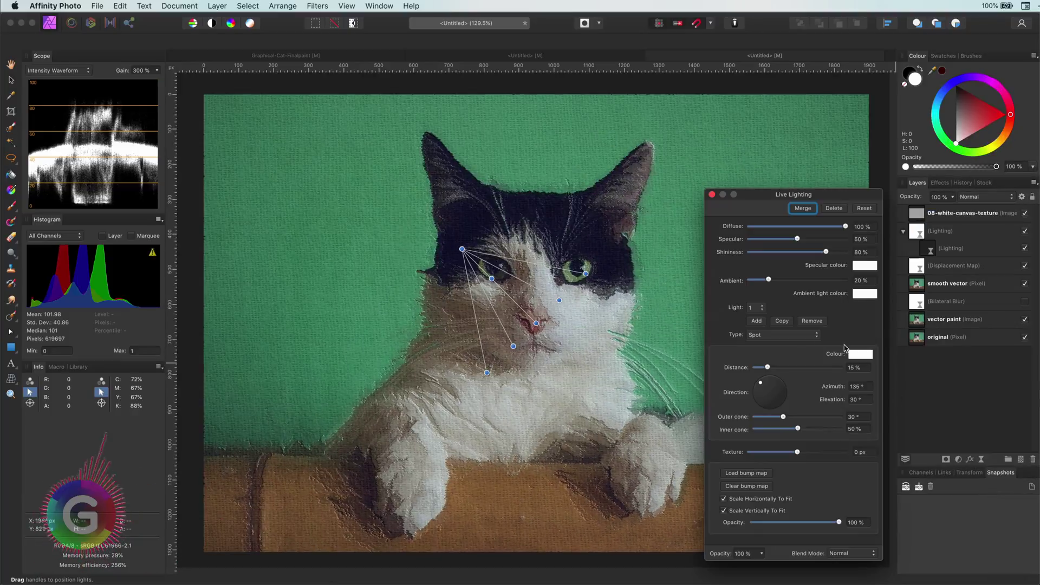
pyautogui.click(783, 335)
pyautogui.click(793, 355)
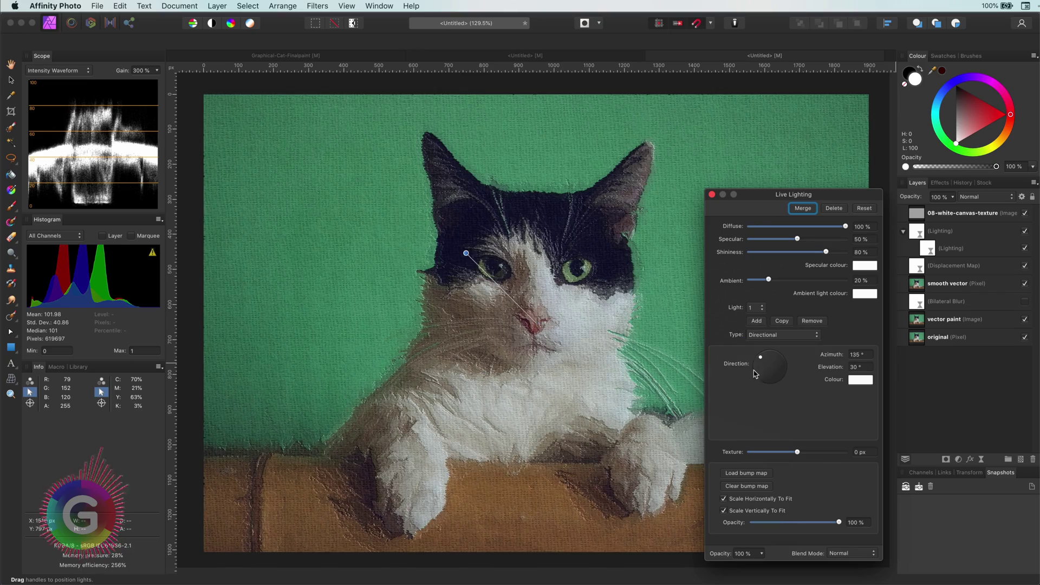
pyautogui.moveTo(755, 373)
pyautogui.mouseDown()
pyautogui.moveTo(792, 372)
pyautogui.moveTo(783, 367)
pyautogui.mouseUp()
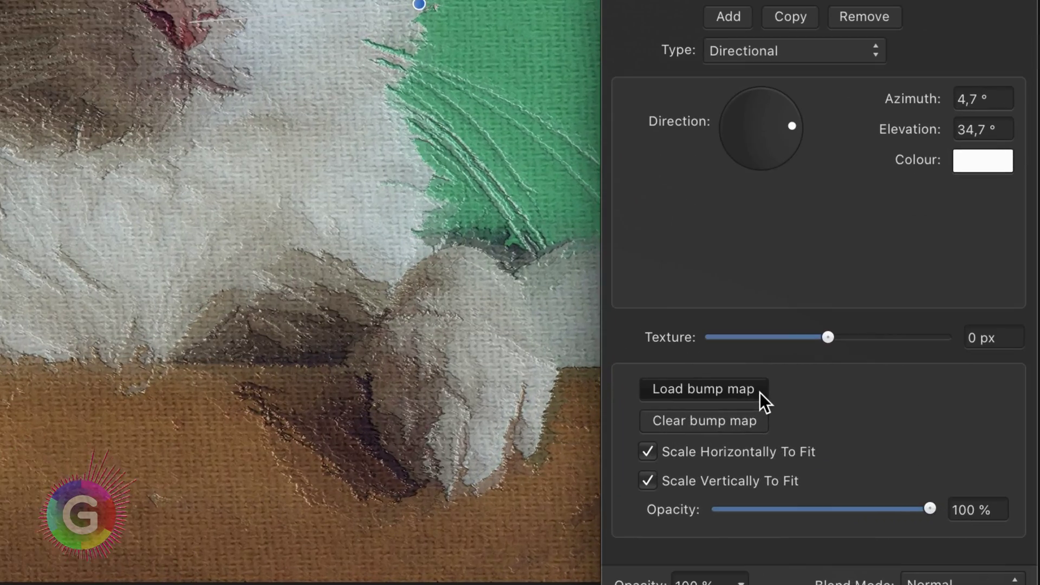
pyautogui.click(759, 393)
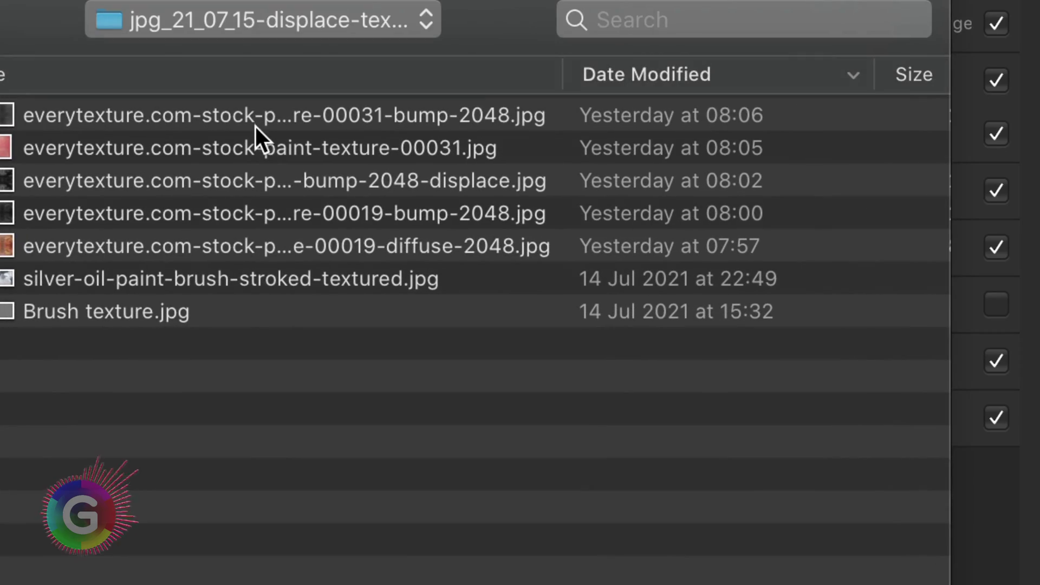
pyautogui.doubleClick(255, 120)
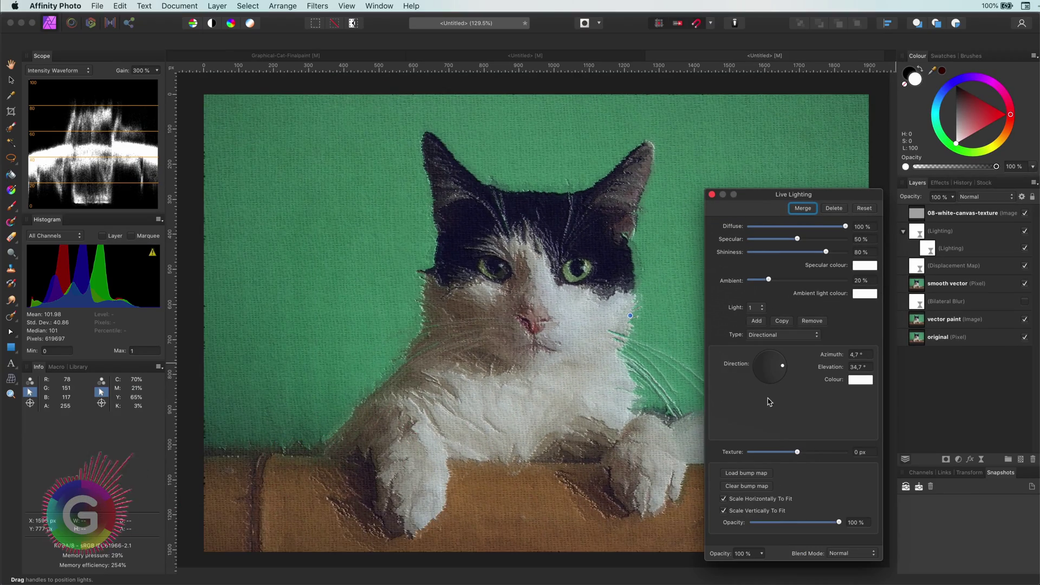
pyautogui.moveTo(797, 452); pyautogui.dragTo(810, 453)
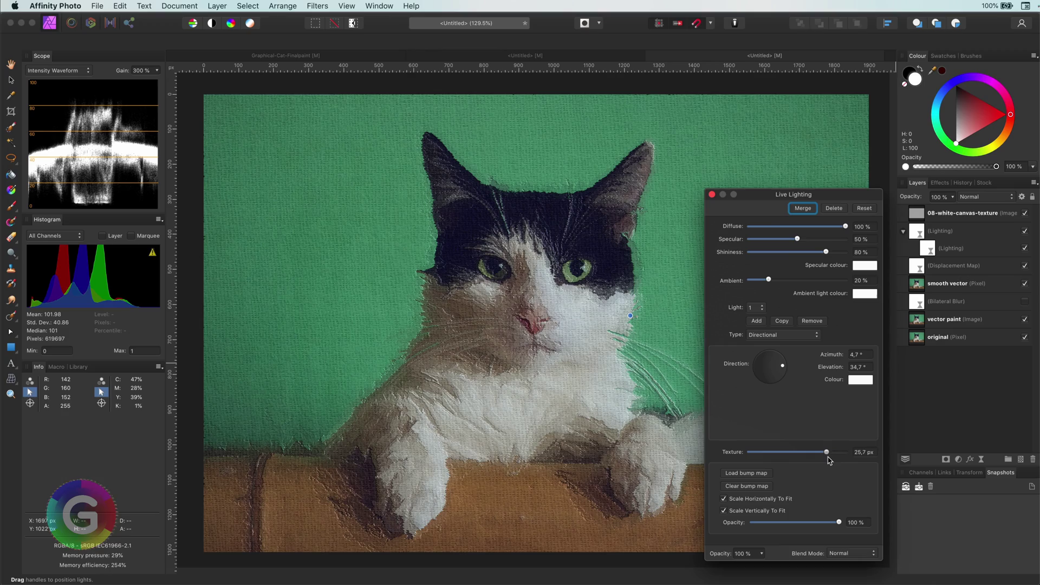
# Move the Lighting filter to top level, raise ambient to 57%, and set texture depth to 22.9 px
pyautogui.moveTo(932, 250); pyautogui.dragTo(927, 222)
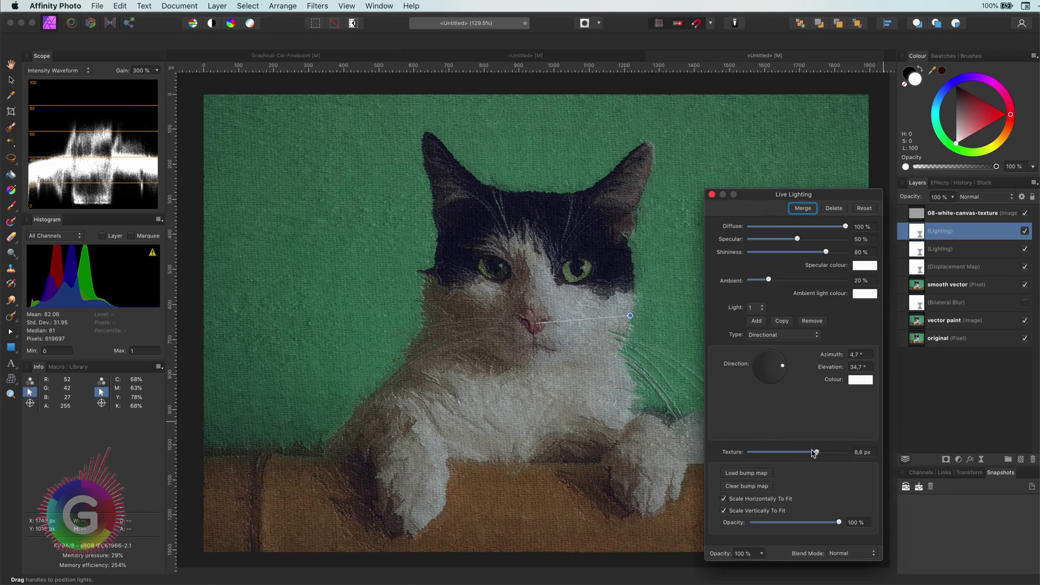
pyautogui.moveTo(773, 285); pyautogui.dragTo(804, 285)
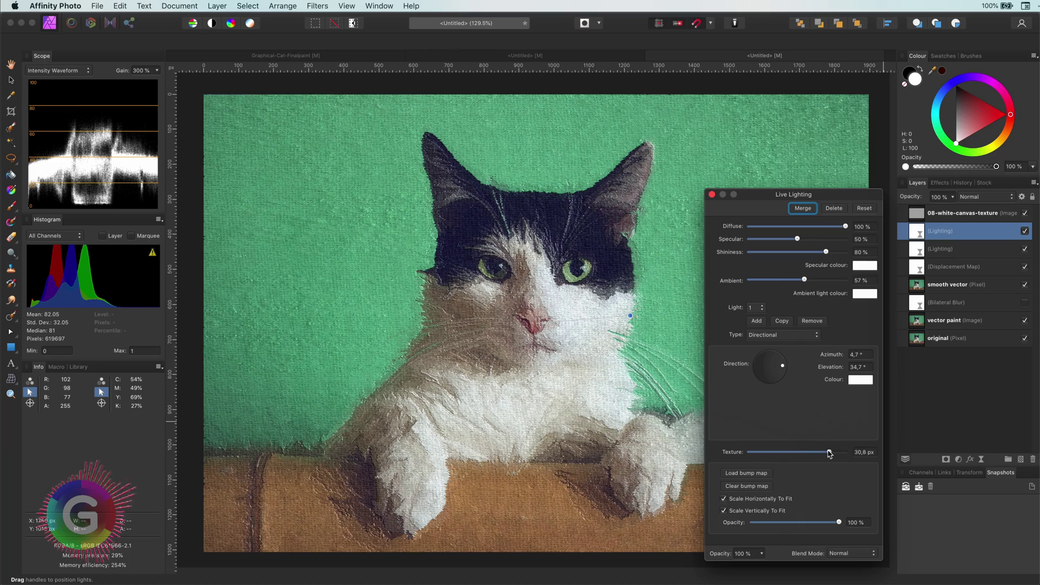
pyautogui.moveTo(830, 454); pyautogui.dragTo(822, 455)
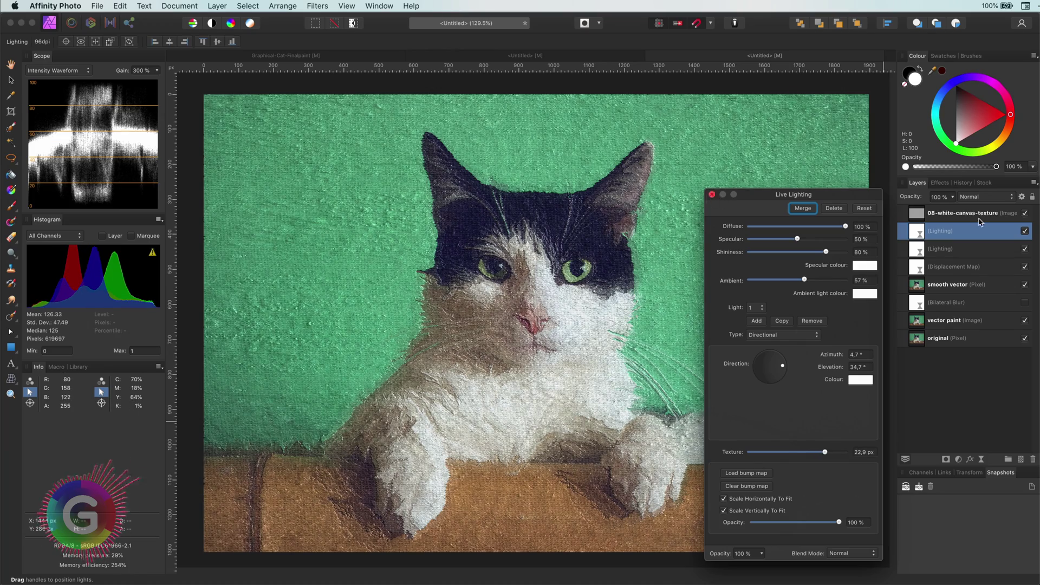
# Lower the Lighting layer's Underlying Composition top-right node so it fades over bright areas
pyautogui.press('v')
pyautogui.click(1022, 198)
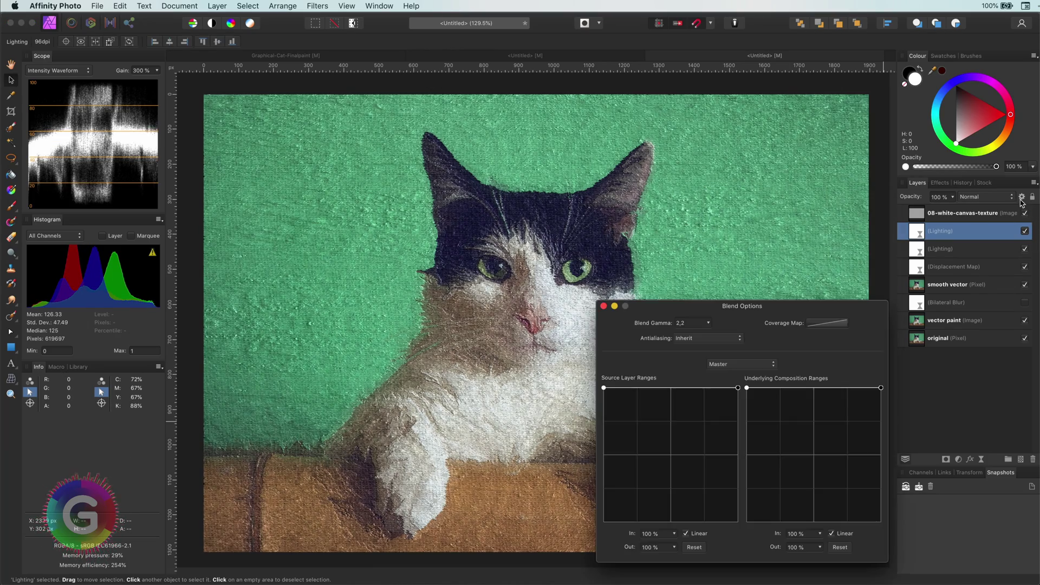
pyautogui.moveTo(880, 389); pyautogui.dragTo(881, 476)
pyautogui.click(603, 307)
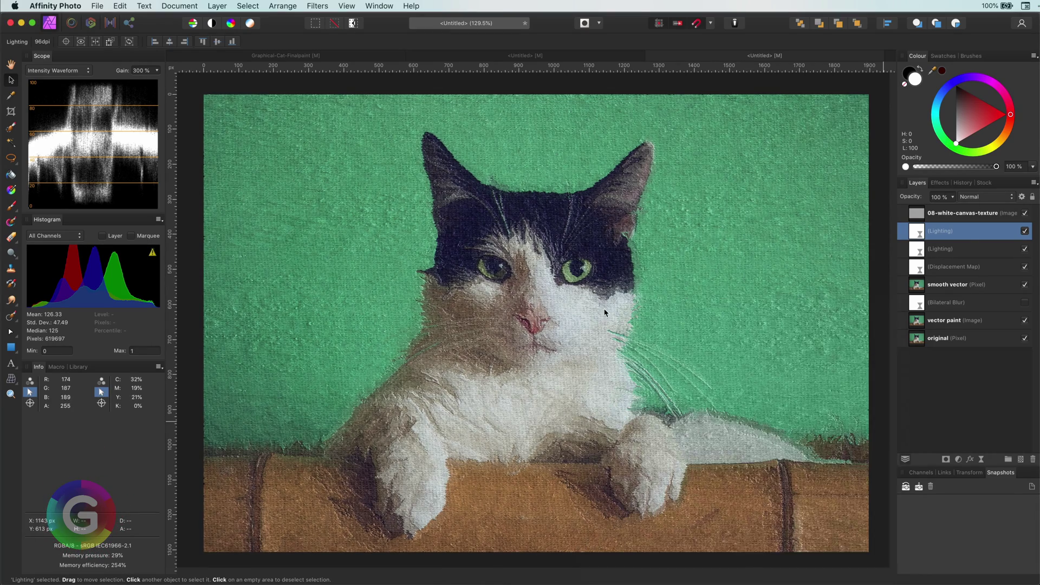
# Shift the first Lighting layer's light direction and raise its texture relief to 23.5 px
pyautogui.doubleClick(917, 232)
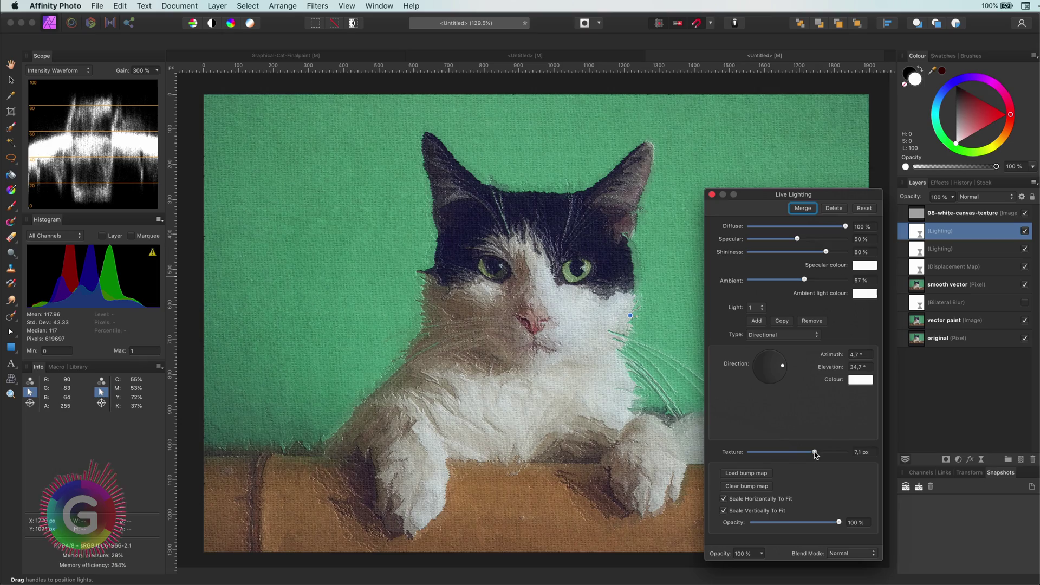
pyautogui.moveTo(783, 366); pyautogui.dragTo(783, 364)
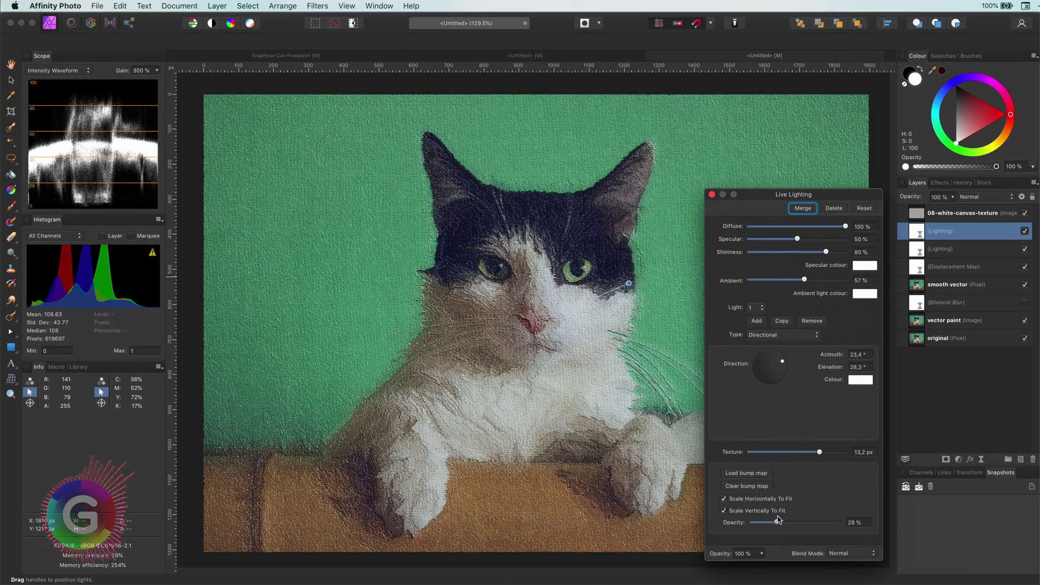
pyautogui.moveTo(810, 520); pyautogui.dragTo(824, 521)
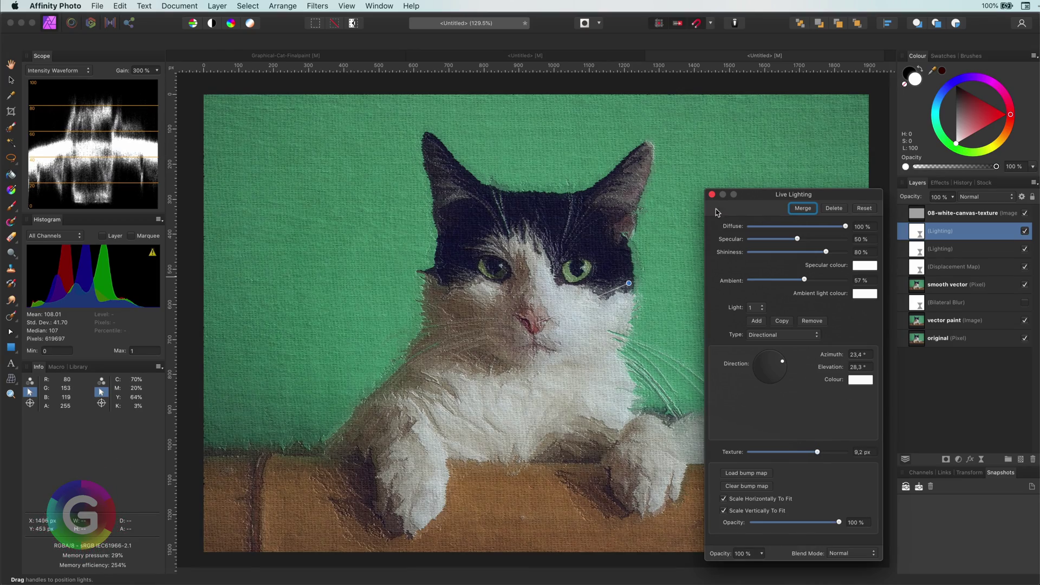
pyautogui.click(712, 194)
pyautogui.scroll(5, 595, 279)
pyautogui.scroll(-5, 594, 279)
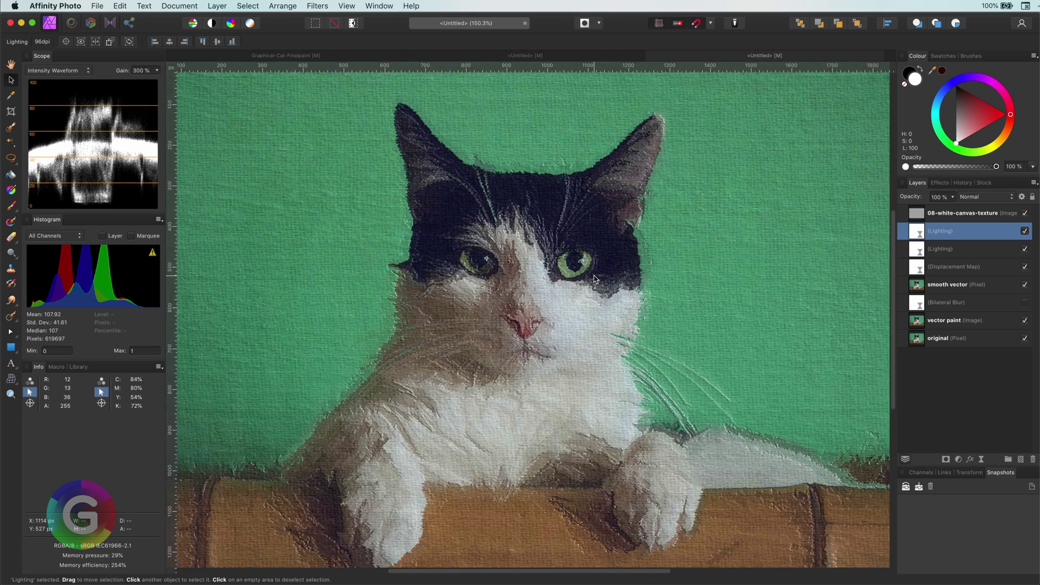
pyautogui.scroll(1, 594, 279)
# Review the second Lighting layer's settings and check the painting up close
pyautogui.doubleClick(917, 249)
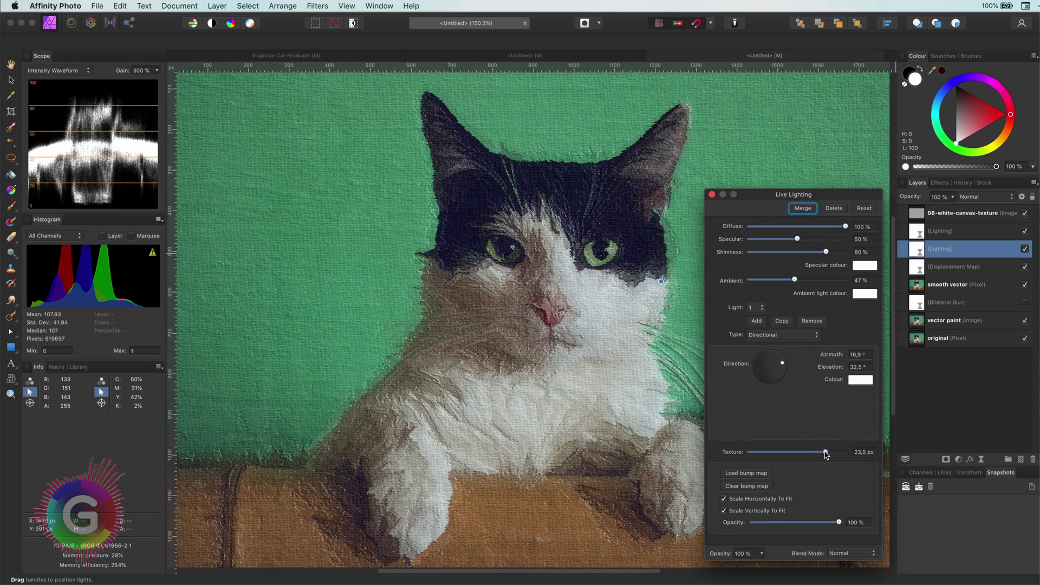
pyautogui.press('v')
pyautogui.scroll(3, 581, 371)
pyautogui.scroll(-4, 581, 371)
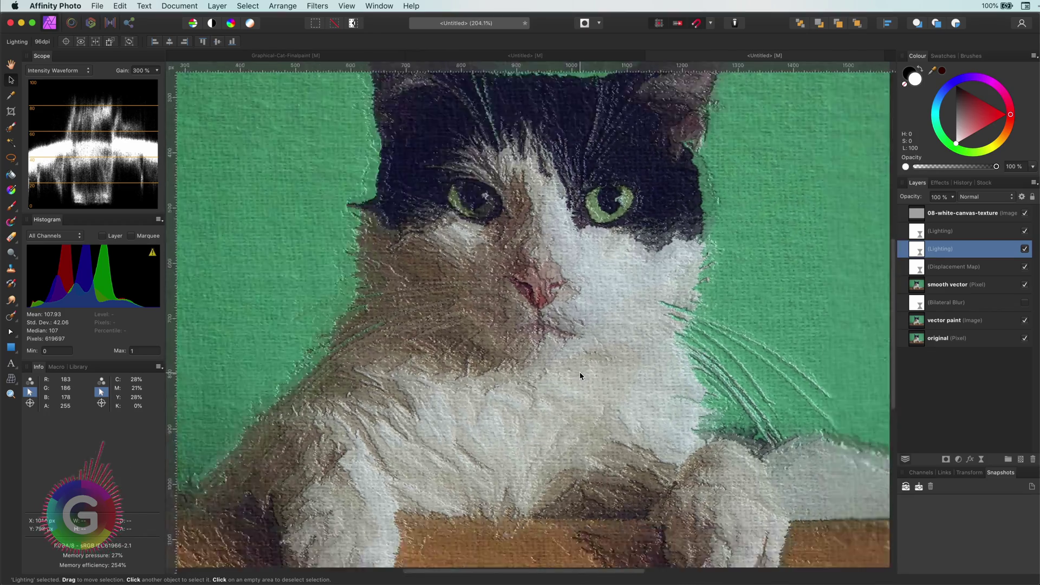
pyautogui.scroll(1, 763, 439)
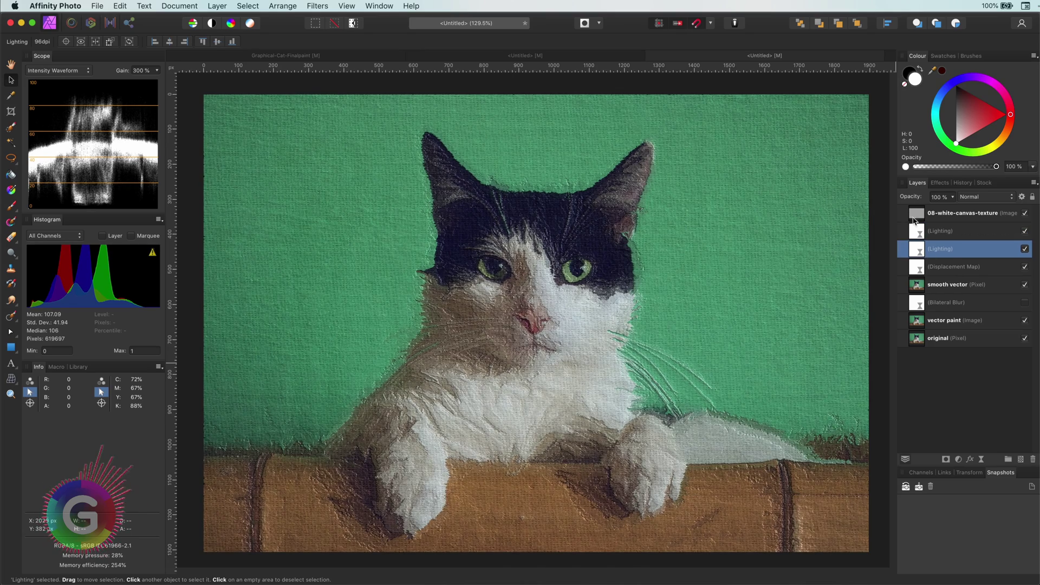
# Set the Lighting layer to 81% opacity and lower Live Displace strength to about 14.1 px
pyautogui.press('8')
pyautogui.press('1')
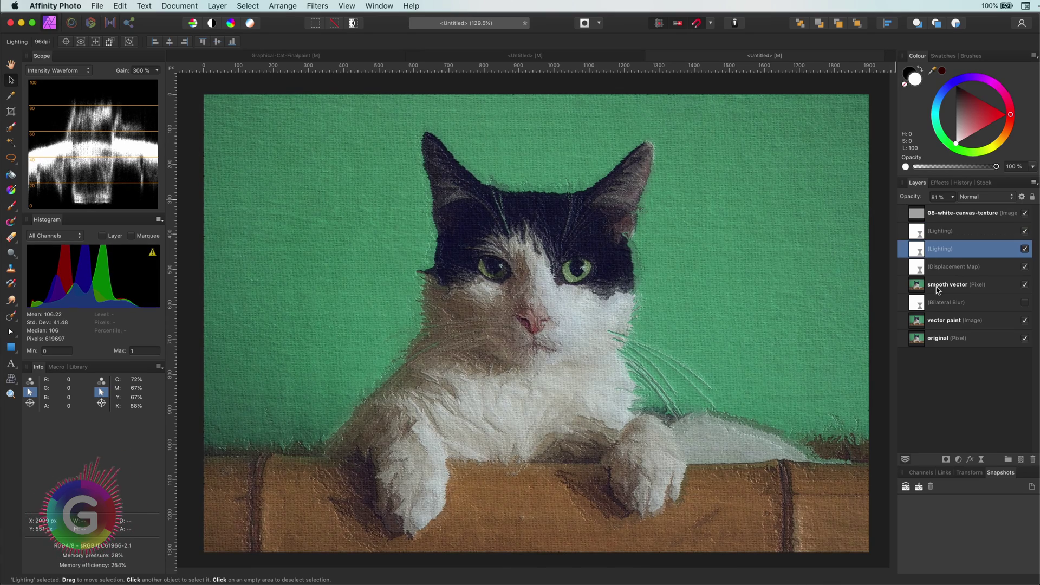
pyautogui.click(920, 267)
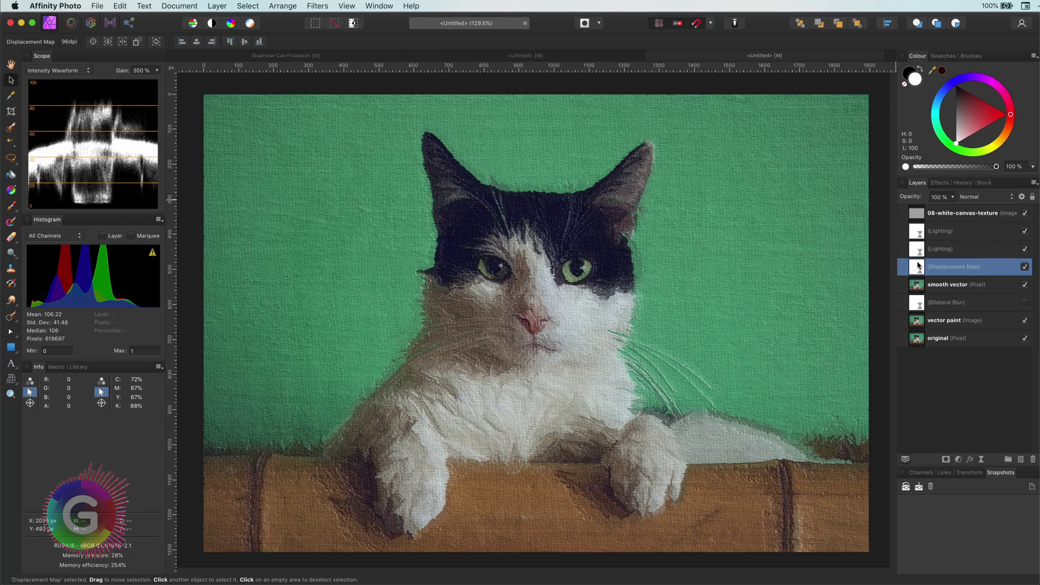
pyautogui.doubleClick(920, 266)
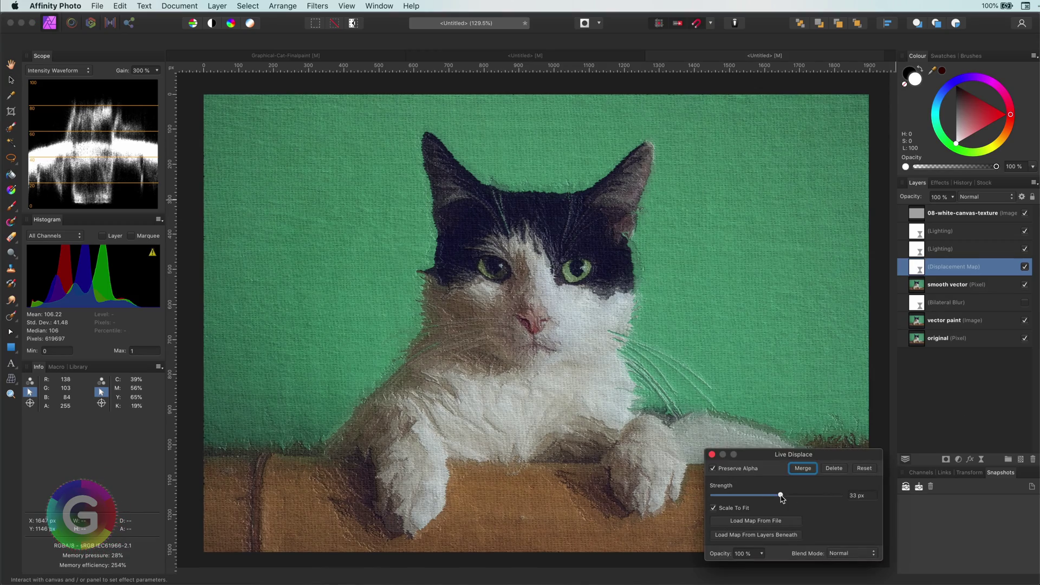
pyautogui.moveTo(779, 495)
pyautogui.mouseDown()
pyautogui.moveTo(803, 496)
pyautogui.moveTo(778, 499)
pyautogui.mouseUp()
# Zoom into the cat's face and toggle the displacement effect to compare
pyautogui.click(712, 454)
pyautogui.scroll(2, 488, 288)
pyautogui.scroll(3, 488, 287)
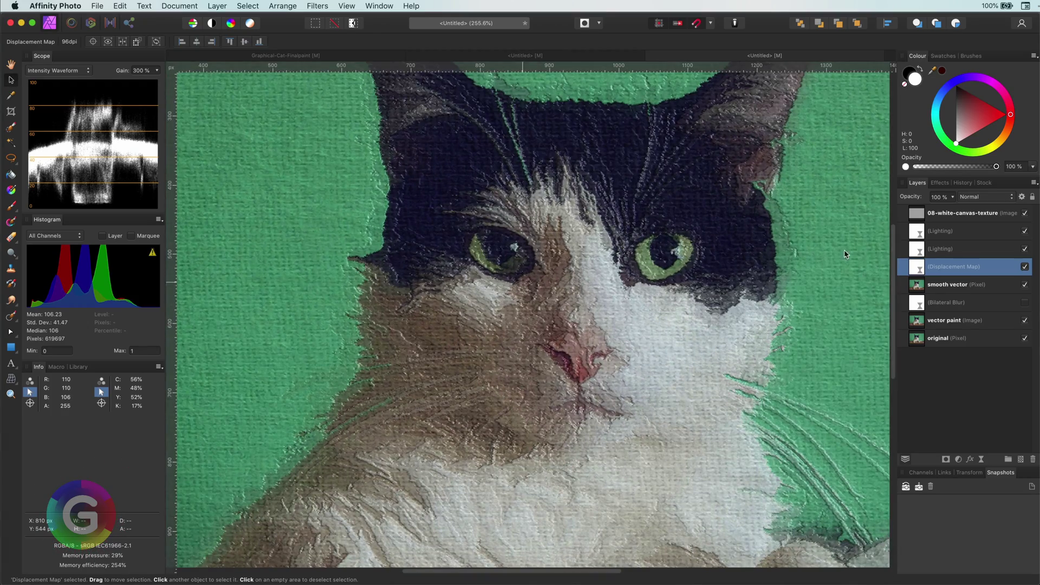
pyautogui.click(1025, 266)
pyautogui.scroll(-4, 652, 332)
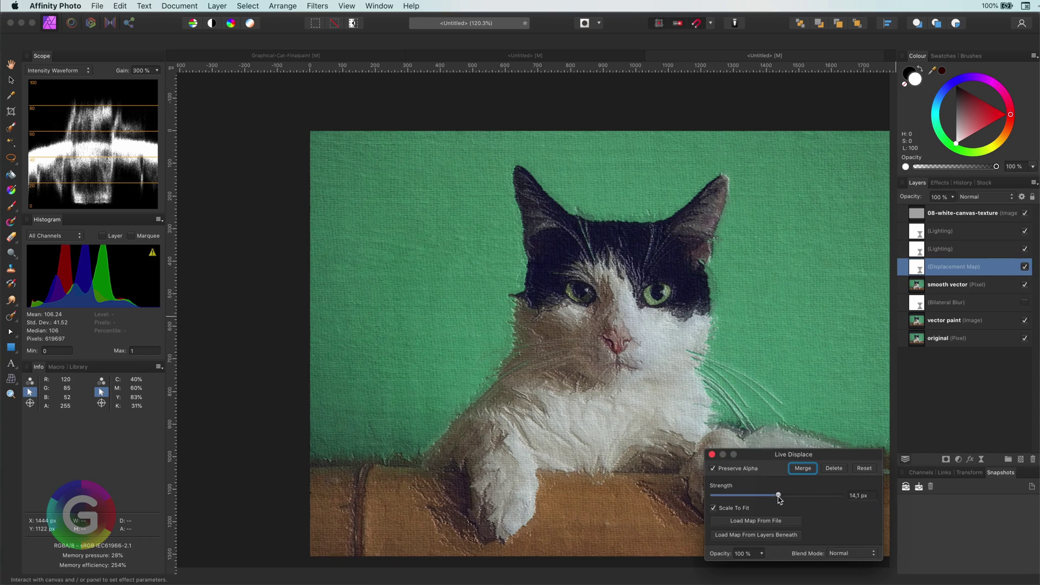
pyautogui.press('v')
pyautogui.scroll(1, 691, 362)
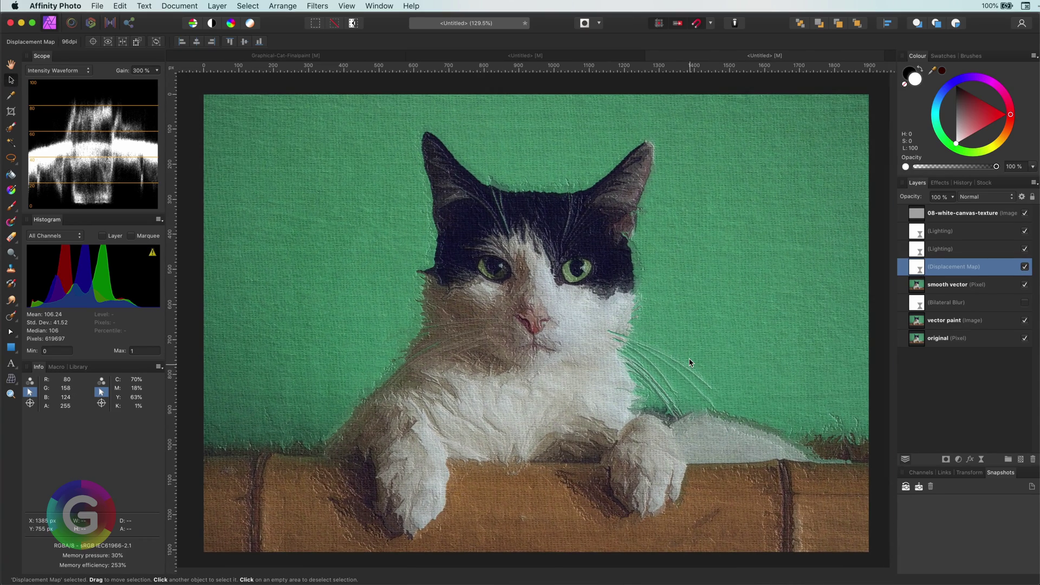
# Add a Live Vignette with about -0.84 exposure and 182% scale, softened and rounded
pyautogui.click(981, 460)
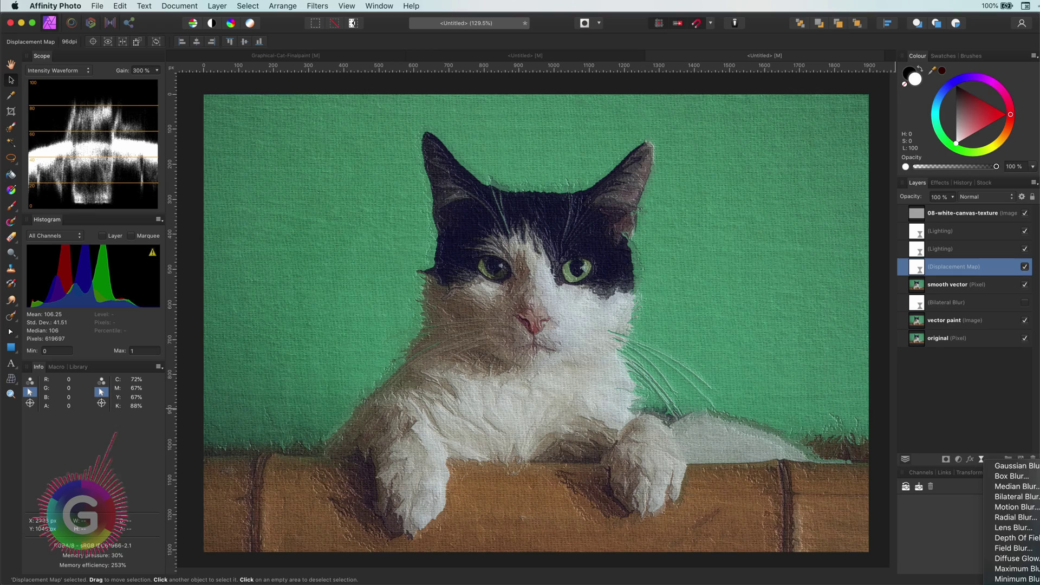
pyautogui.click(1008, 580)
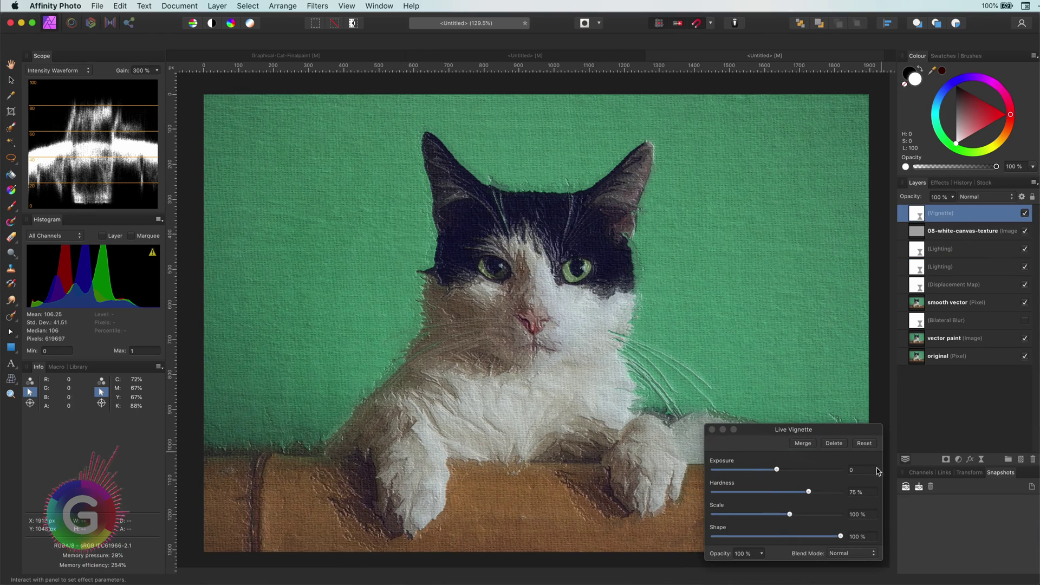
pyautogui.moveTo(787, 515); pyautogui.dragTo(748, 515)
pyautogui.moveTo(841, 537); pyautogui.dragTo(769, 537)
pyautogui.moveTo(809, 492); pyautogui.dragTo(826, 536)
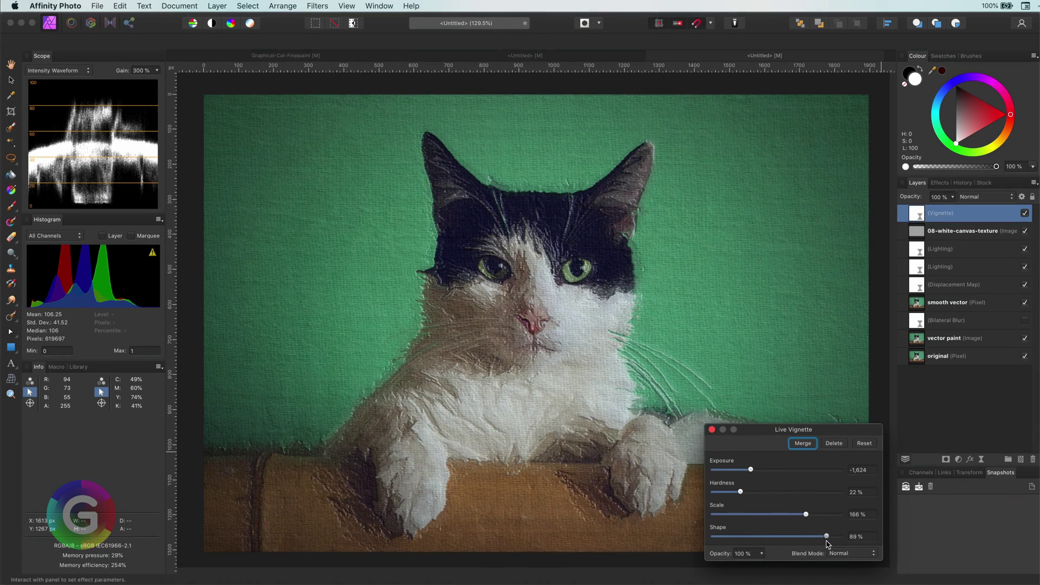
pyautogui.moveTo(750, 470); pyautogui.dragTo(728, 492)
pyautogui.moveTo(806, 514); pyautogui.dragTo(809, 536)
pyautogui.moveTo(768, 470)
pyautogui.mouseDown()
pyautogui.moveTo(742, 470)
pyautogui.moveTo(764, 470)
pyautogui.mouseUp()
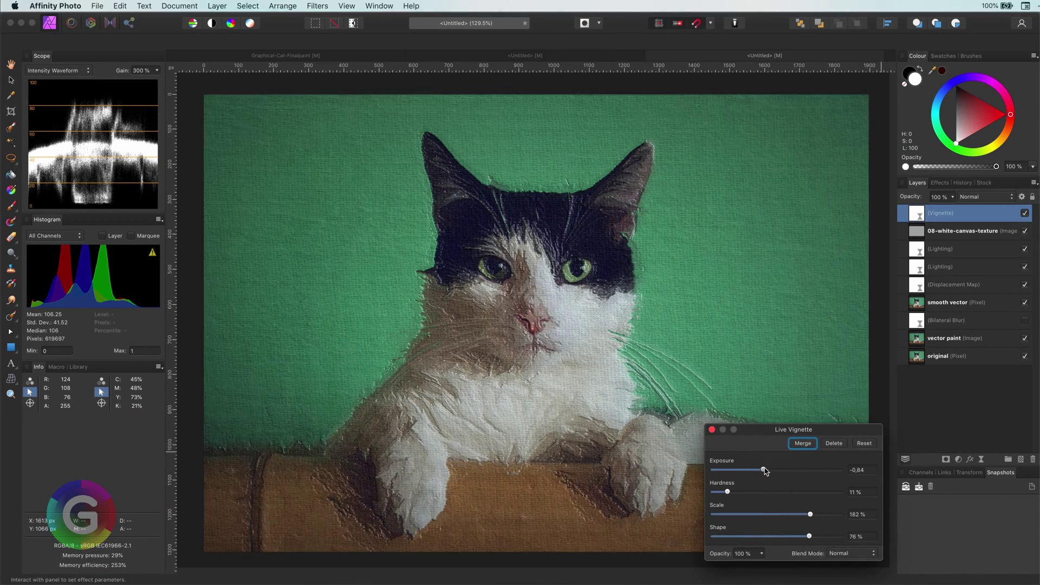
pyautogui.click(712, 429)
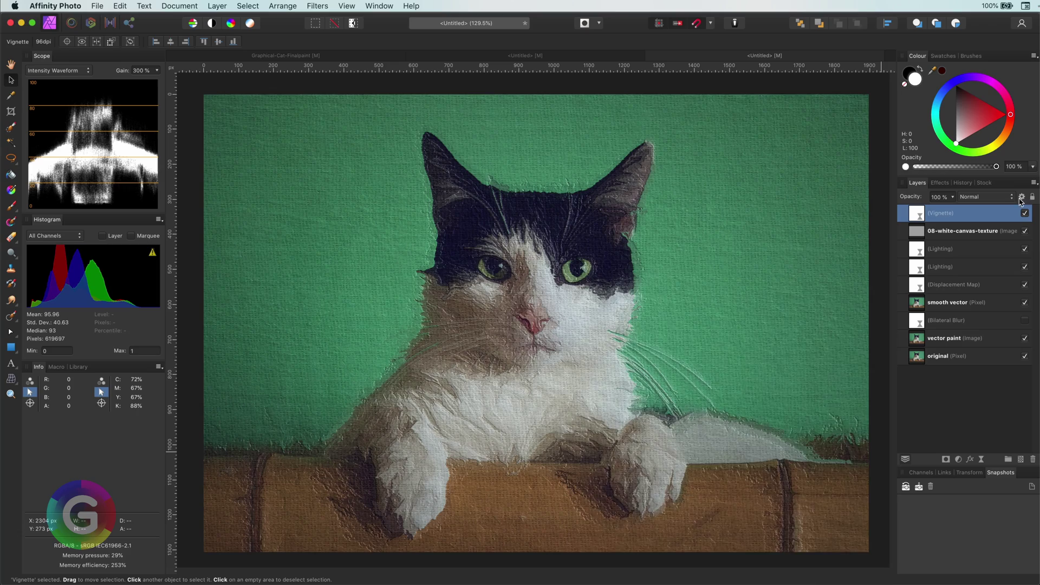
# Drag the Vignette's Underlying Composition right node to 0% and toggle it to compare
pyautogui.click(1022, 197)
pyautogui.moveTo(881, 388); pyautogui.dragTo(881, 521)
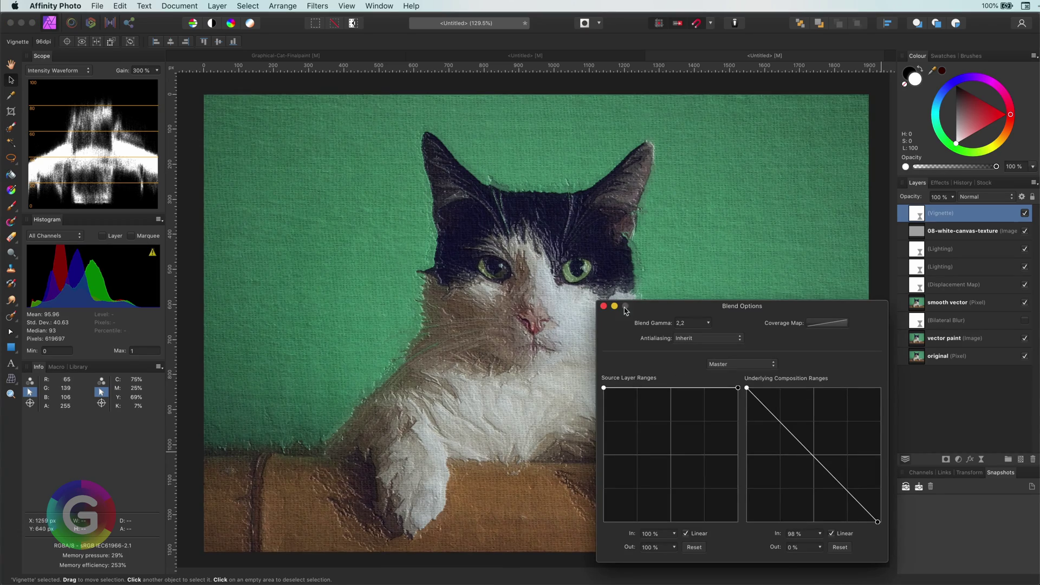
pyautogui.click(603, 306)
pyautogui.click(1025, 213)
pyautogui.click(1023, 214)
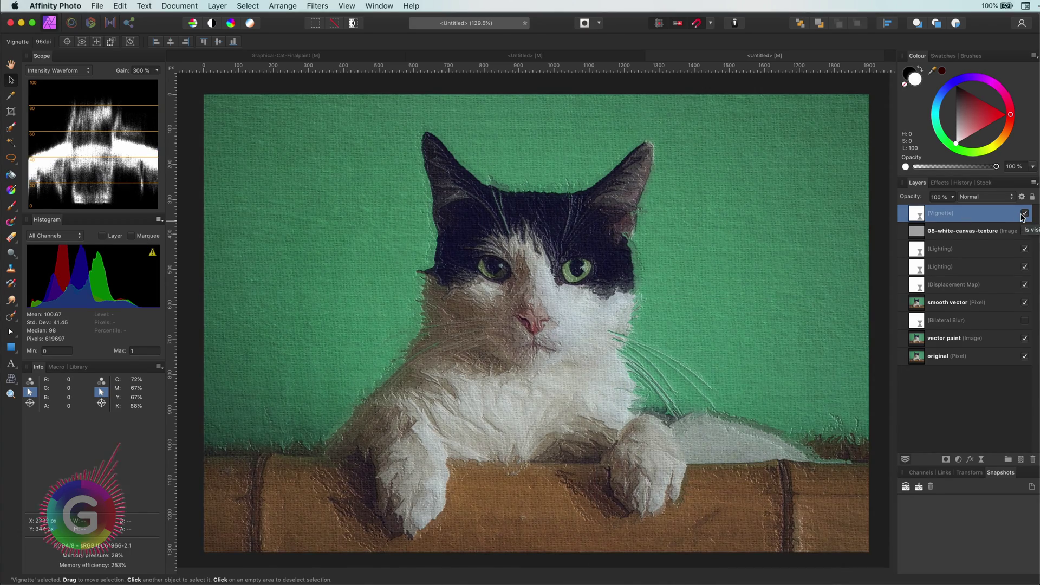
# Duplicate the vector paint layer above the Displacement Map and add an Overlay High Pass filter
pyautogui.click(917, 341)
pyautogui.press('super+j')
pyautogui.moveTo(916, 342); pyautogui.dragTo(917, 279)
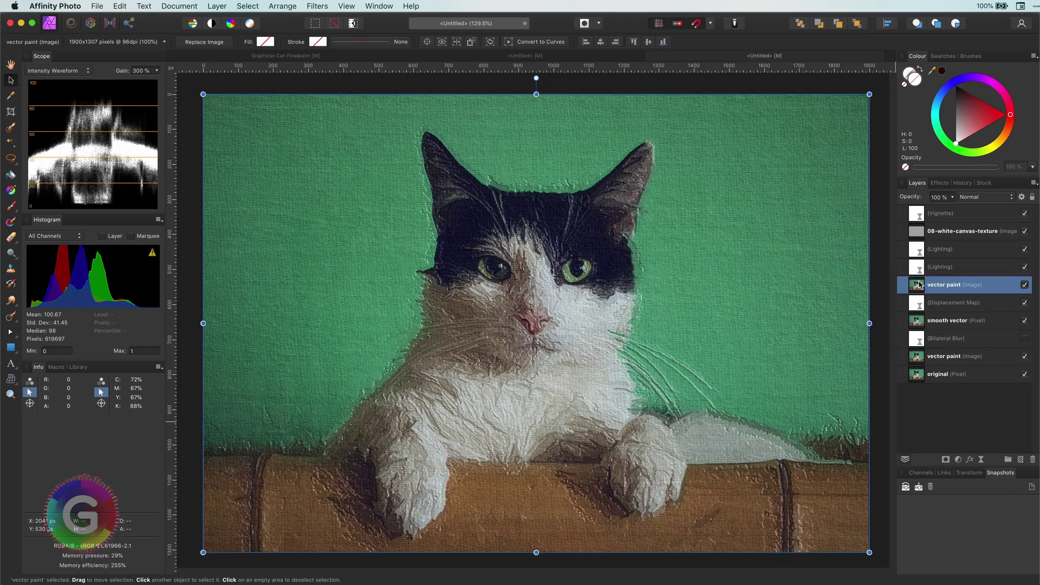
pyautogui.click(981, 459)
pyautogui.click(1010, 573)
pyautogui.moveTo(715, 516); pyautogui.dragTo(756, 516)
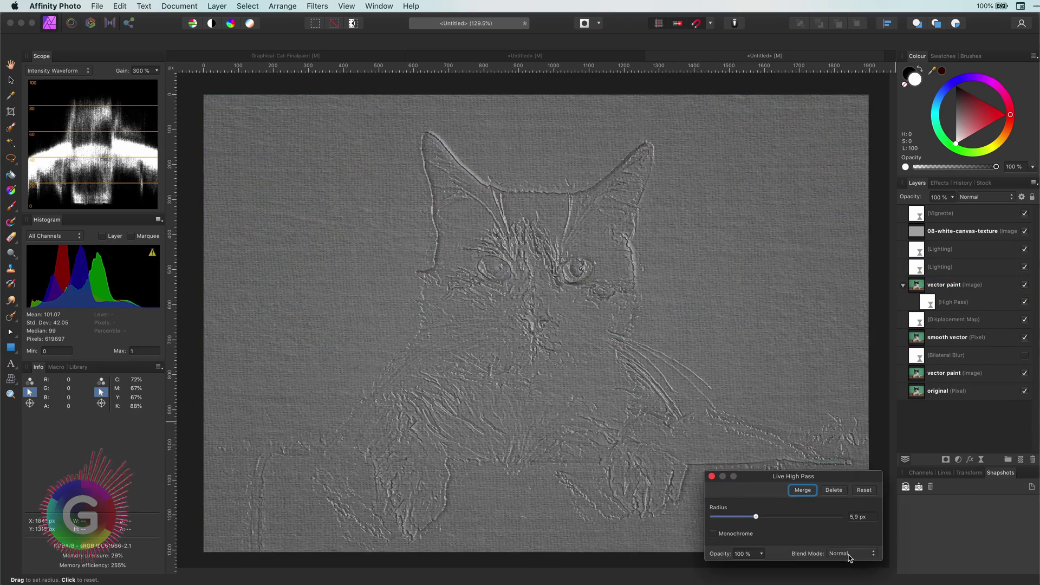
pyautogui.click(851, 553)
pyautogui.click(845, 569)
pyautogui.click(711, 477)
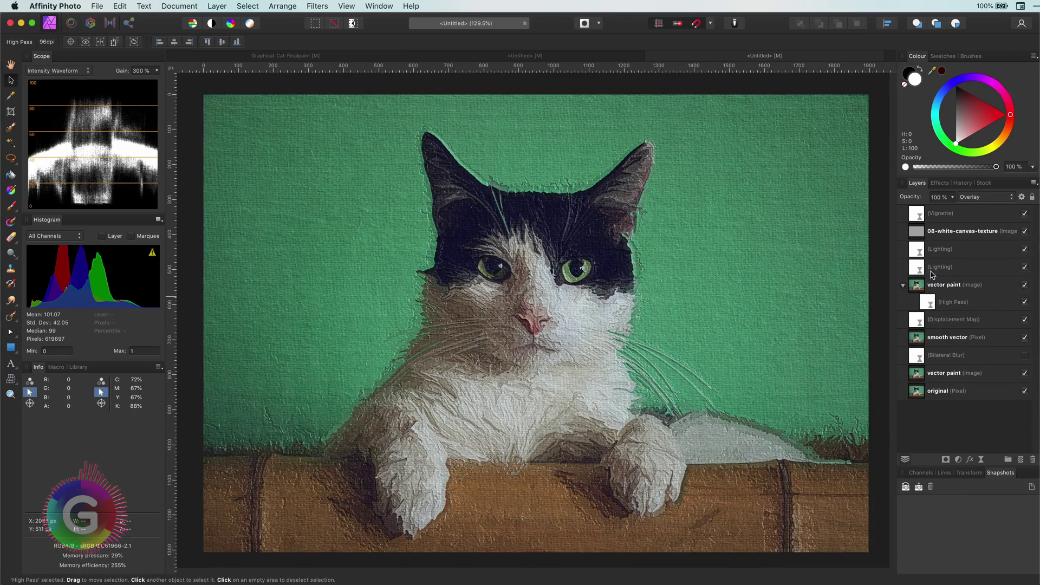
# Fade the vector paint copy over its bright areas and set High Pass radius to 7.6 px
pyautogui.click(954, 285)
pyautogui.click(1022, 196)
pyautogui.moveTo(738, 388); pyautogui.dragTo(737, 522)
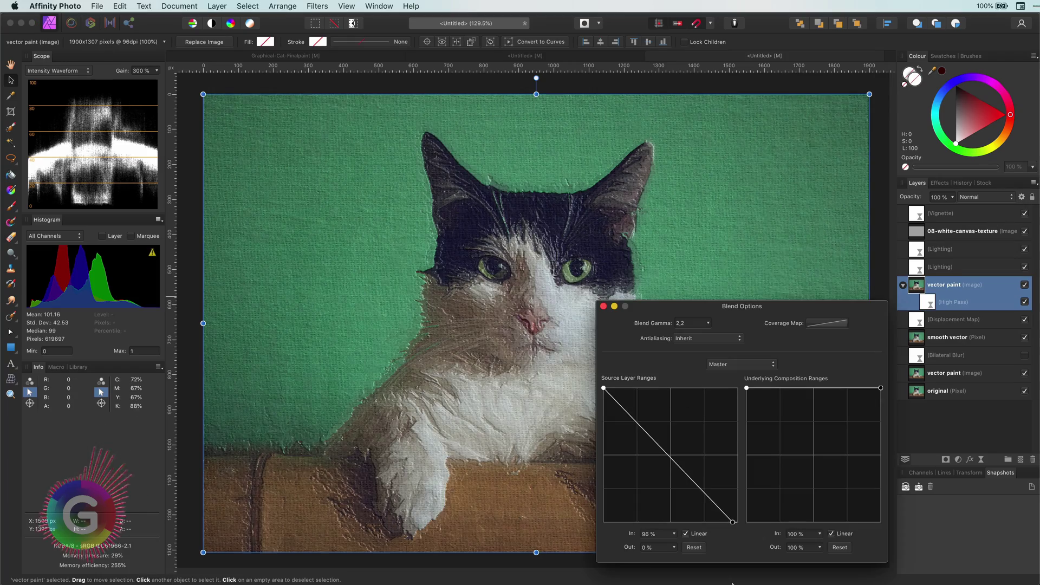
pyautogui.click(603, 306)
pyautogui.scroll(5, 480, 359)
pyautogui.doubleClick(928, 302)
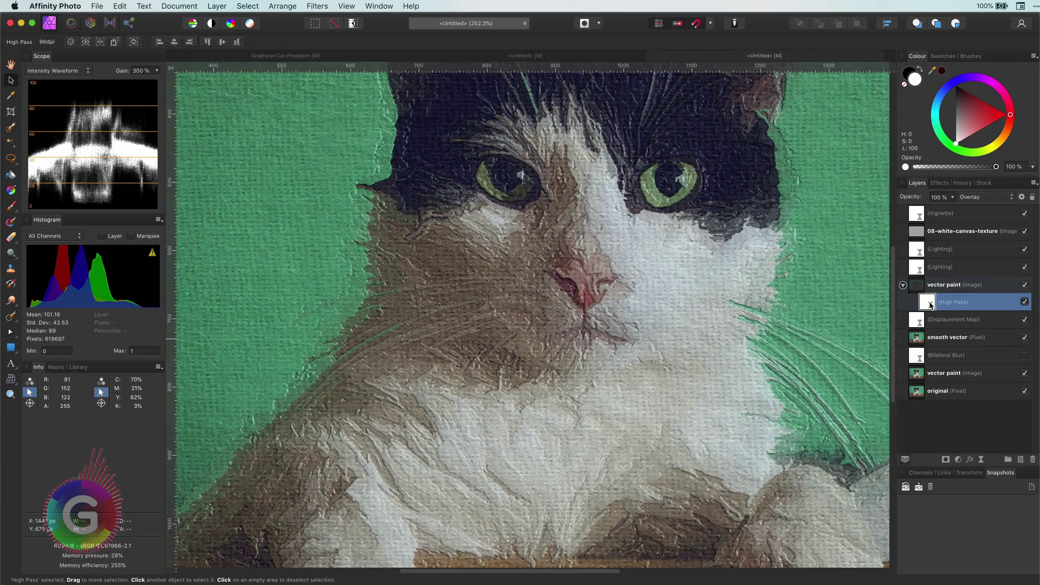
pyautogui.moveTo(804, 524)
pyautogui.mouseDown()
pyautogui.moveTo(837, 517)
pyautogui.moveTo(712, 517)
pyautogui.moveTo(810, 517)
pyautogui.mouseUp()
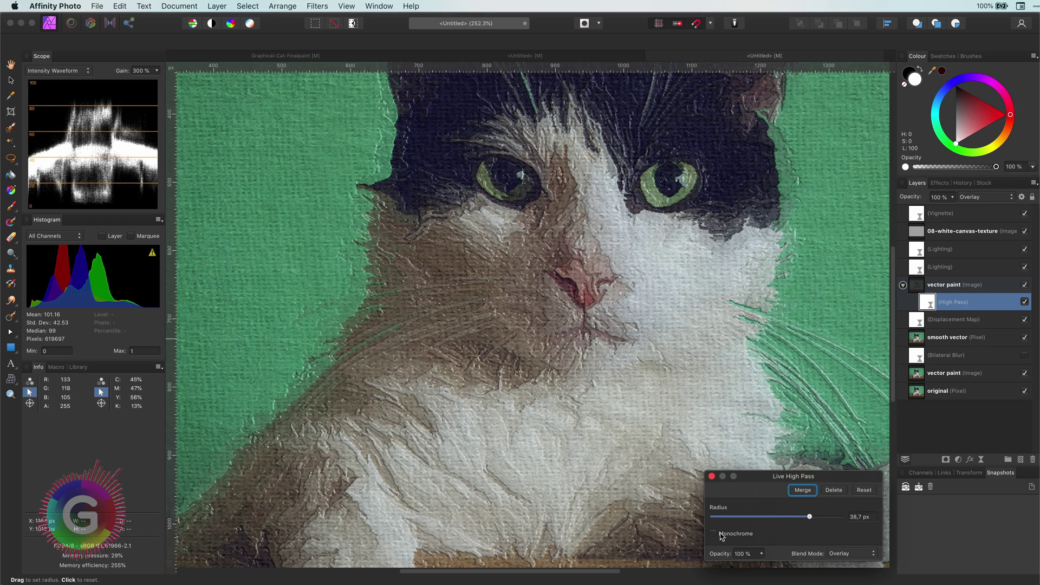
pyautogui.click(712, 476)
# Reshape the vector paint's Source Layer Ranges and raise High Pass radius to about 59.5 px
pyautogui.click(903, 285)
pyautogui.click(964, 285)
pyautogui.click(1022, 196)
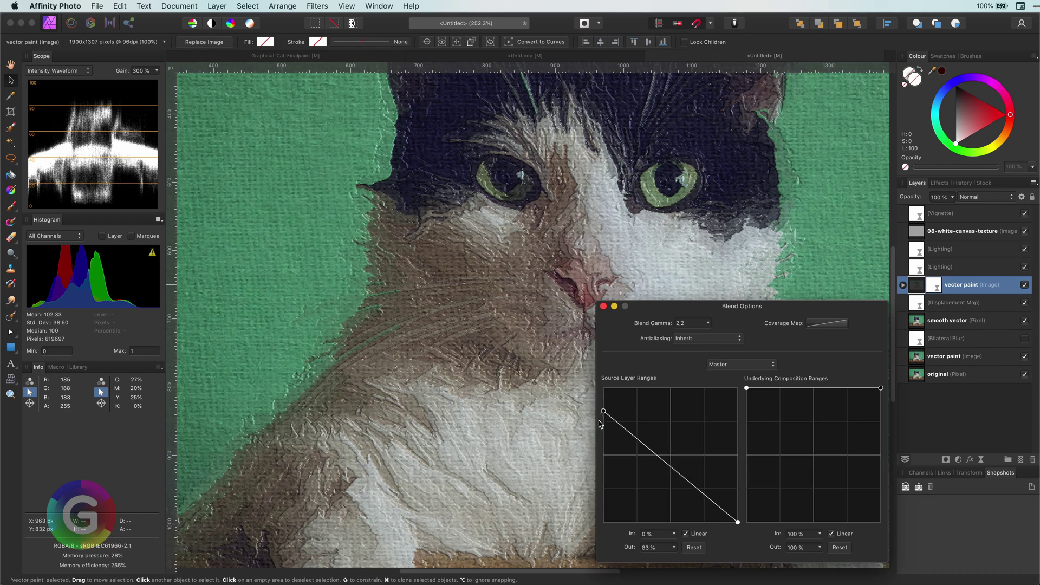
pyautogui.moveTo(600, 422); pyautogui.dragTo(675, 387)
pyautogui.click(603, 308)
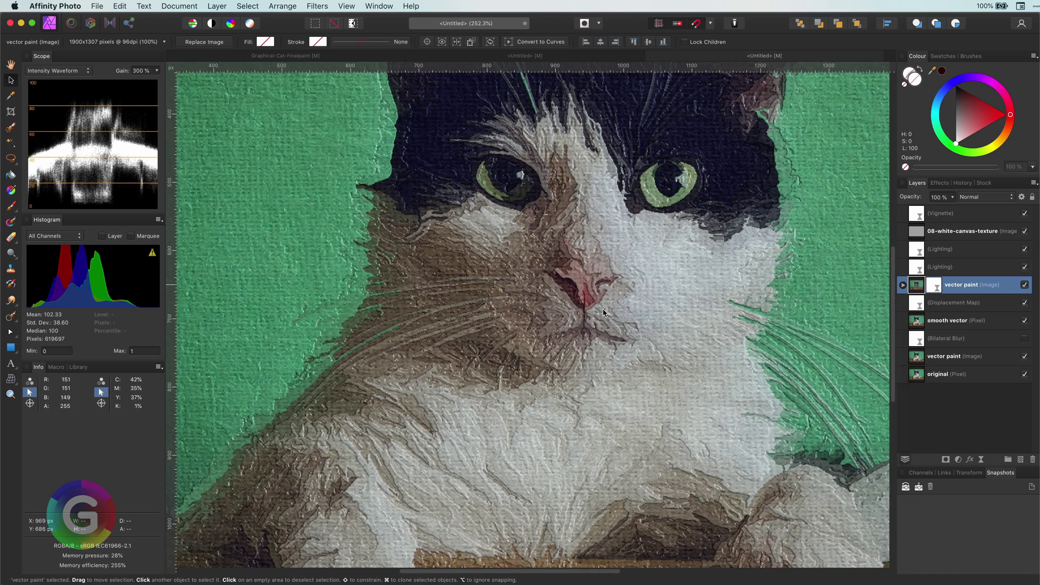
pyautogui.click(903, 284)
pyautogui.doubleClick(927, 302)
pyautogui.moveTo(762, 519); pyautogui.dragTo(827, 521)
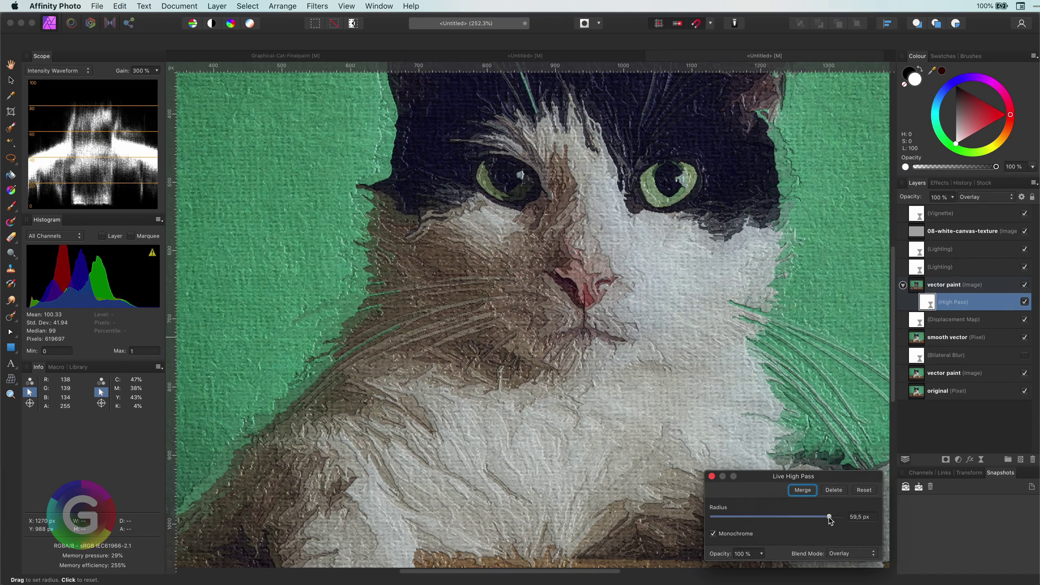
pyautogui.click(712, 476)
pyautogui.press('super+0')
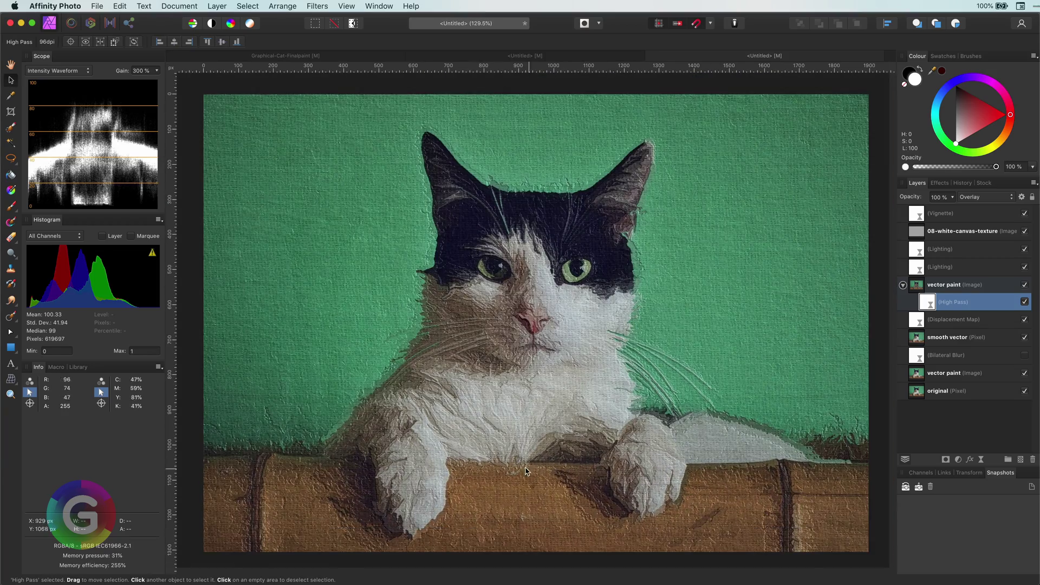
# Hide the vector paint layer and reduce the lower Lighting filter's texture depth
pyautogui.click(1024, 285)
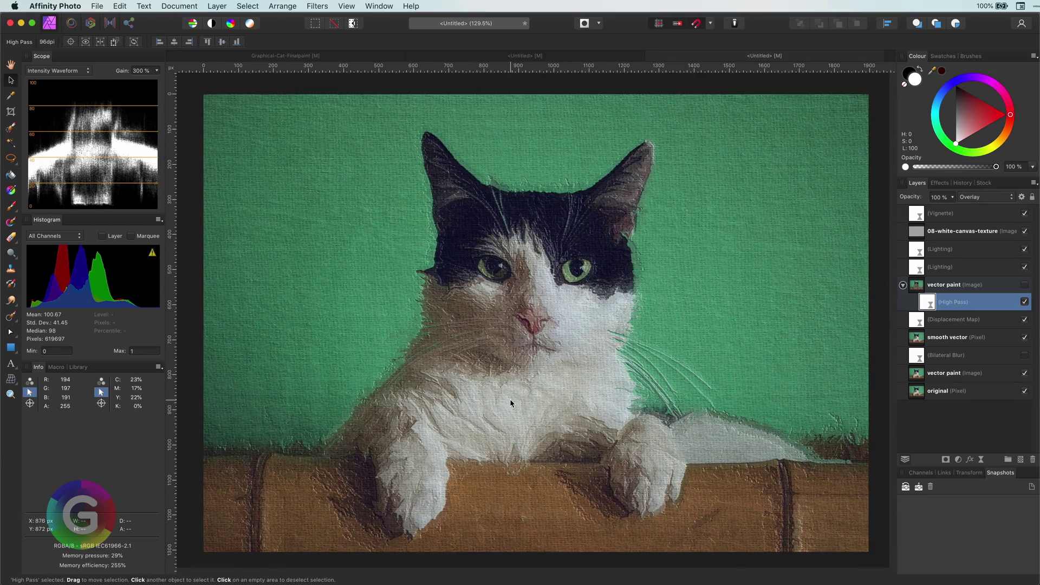
pyautogui.click(918, 269)
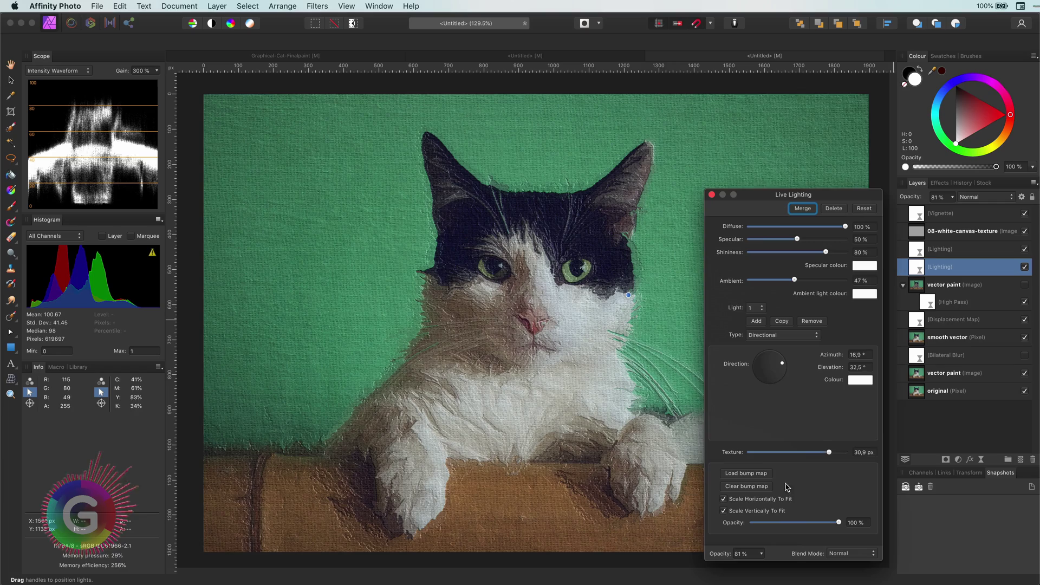
pyautogui.moveTo(816, 454); pyautogui.dragTo(824, 452)
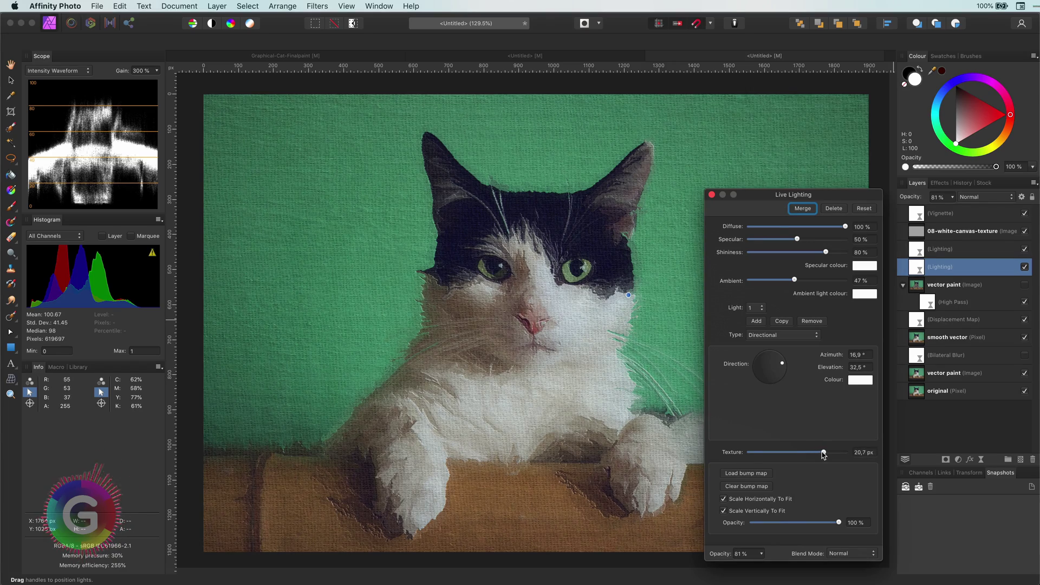
pyautogui.press('v')
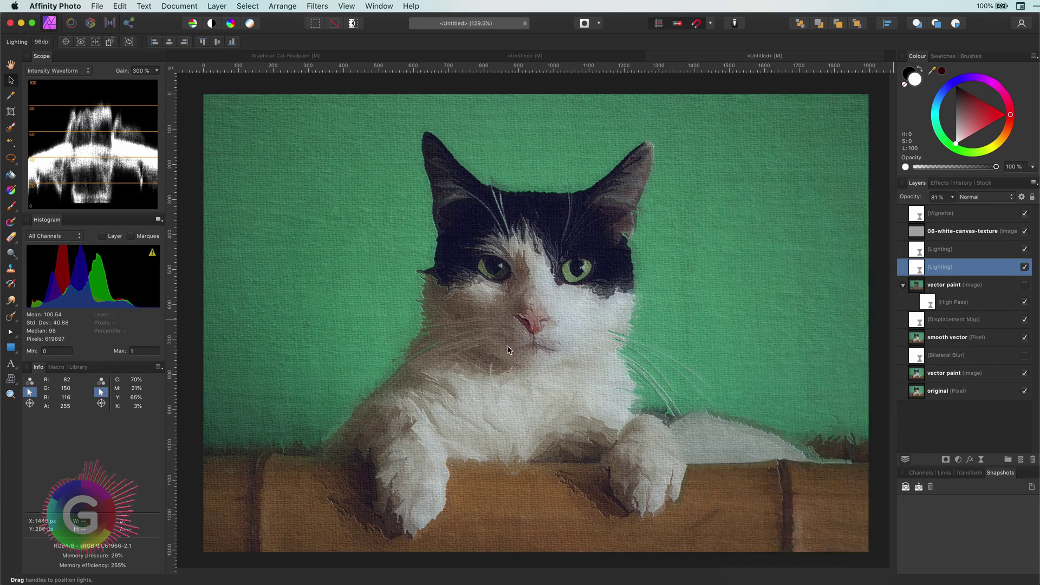
pyautogui.scroll(5, 507, 361)
pyautogui.scroll(-3, 590, 434)
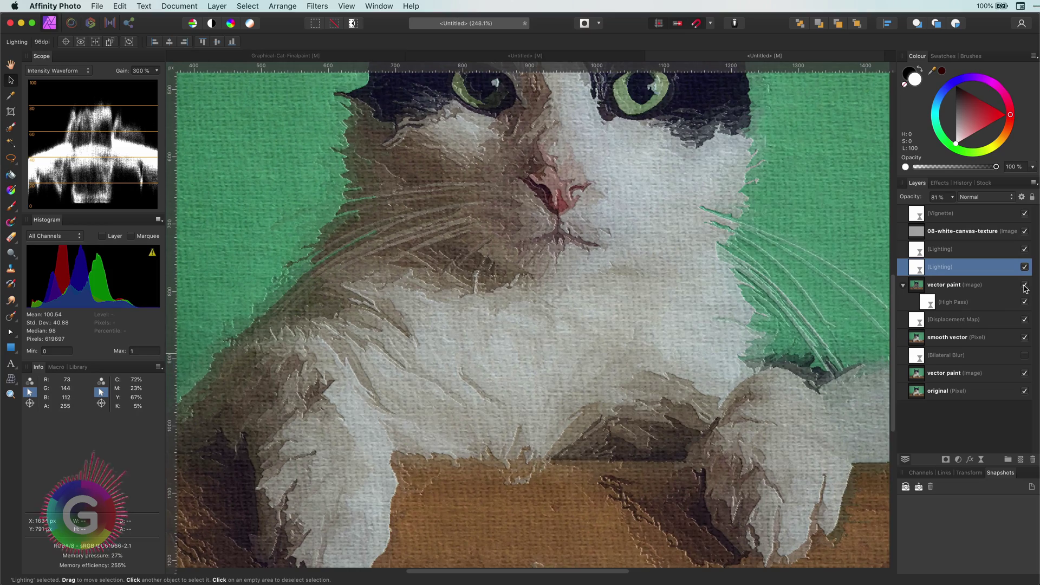
pyautogui.scroll(-5, 635, 364)
pyautogui.press('super+0')
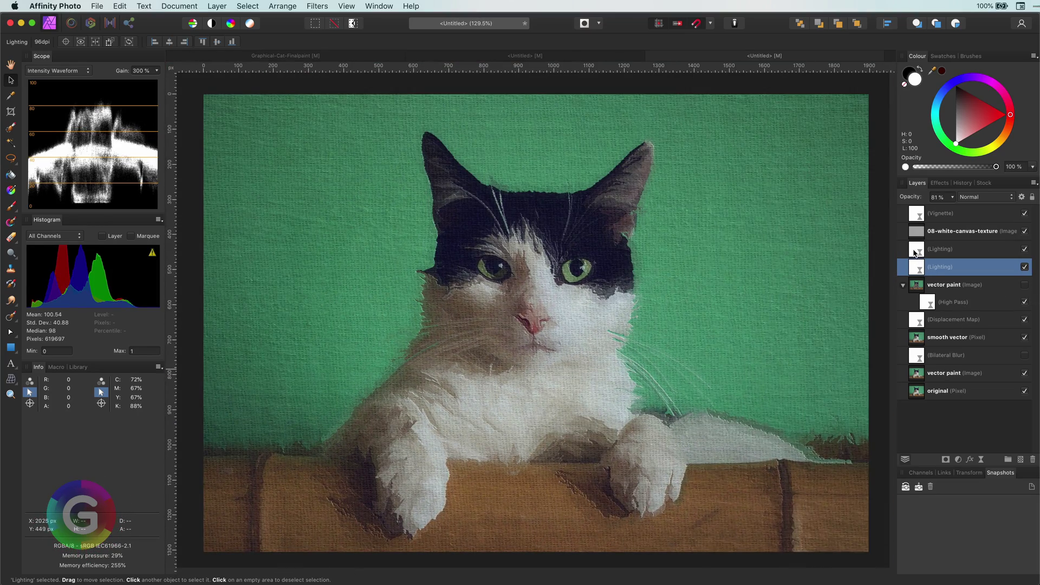
# Set the upper Lighting filter's texture relief to about 39.4 px with bump map at 36% opacity
pyautogui.doubleClick(916, 251)
pyautogui.moveTo(817, 452); pyautogui.dragTo(827, 454)
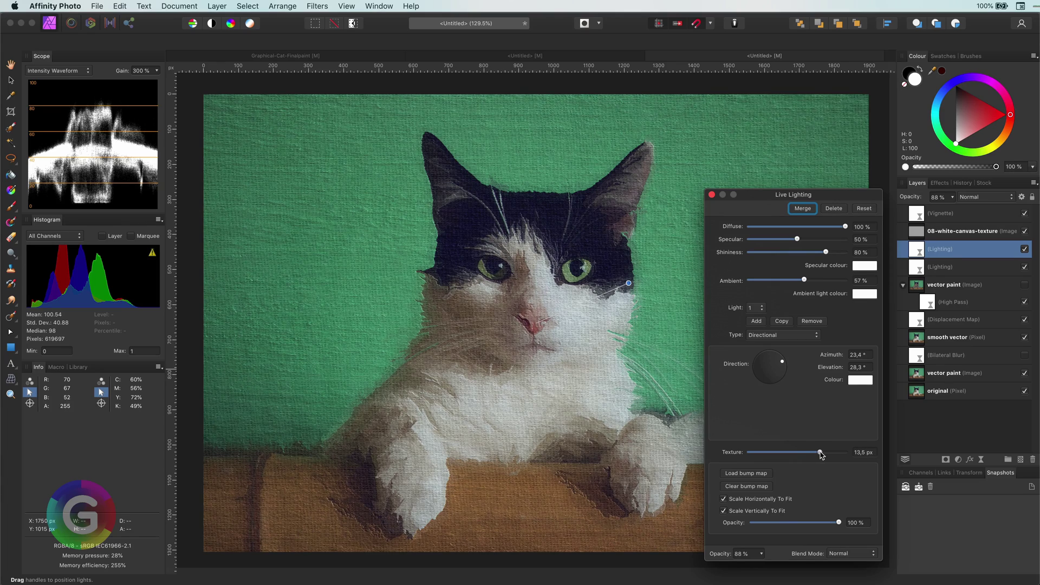
pyautogui.moveTo(843, 527)
pyautogui.mouseDown()
pyautogui.moveTo(752, 526)
pyautogui.moveTo(830, 524)
pyautogui.mouseUp()
pyautogui.moveTo(820, 453); pyautogui.dragTo(834, 453)
pyautogui.moveTo(817, 526); pyautogui.dragTo(788, 524)
pyautogui.click(712, 194)
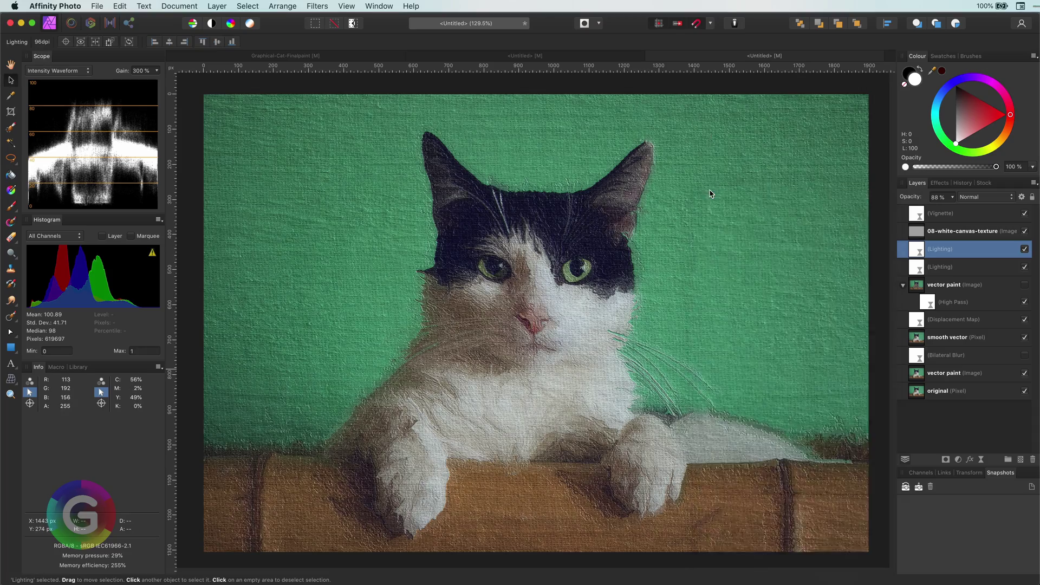
pyautogui.scroll(3, 547, 334)
pyautogui.click(1011, 267)
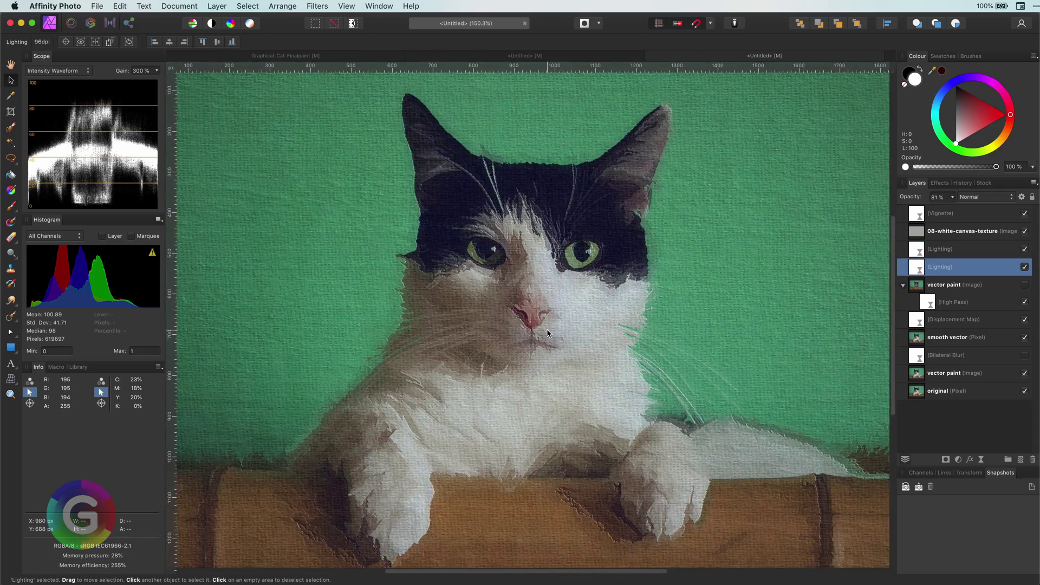
pyautogui.press('super+0')
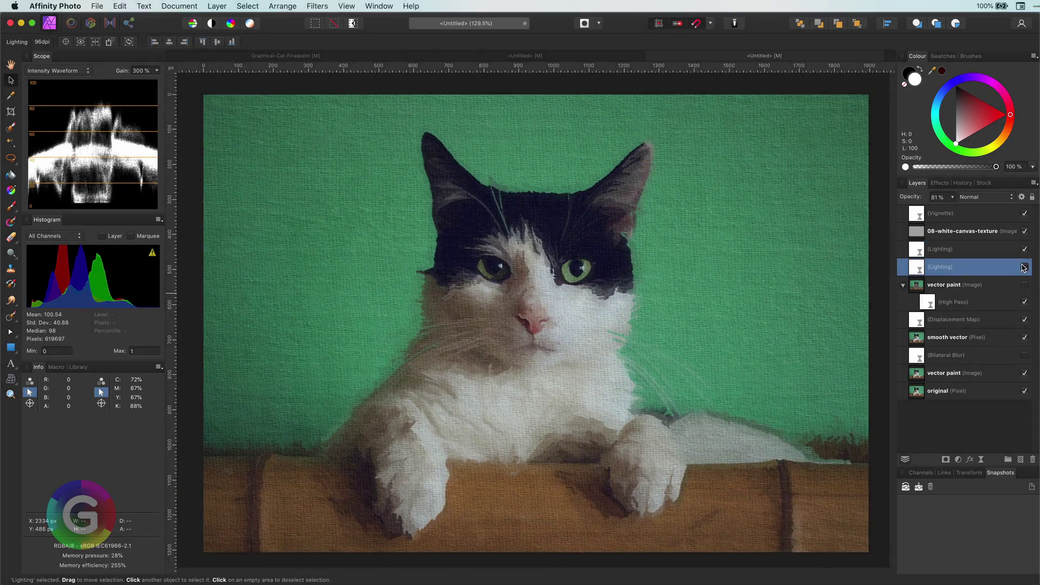
pyautogui.click(970, 250)
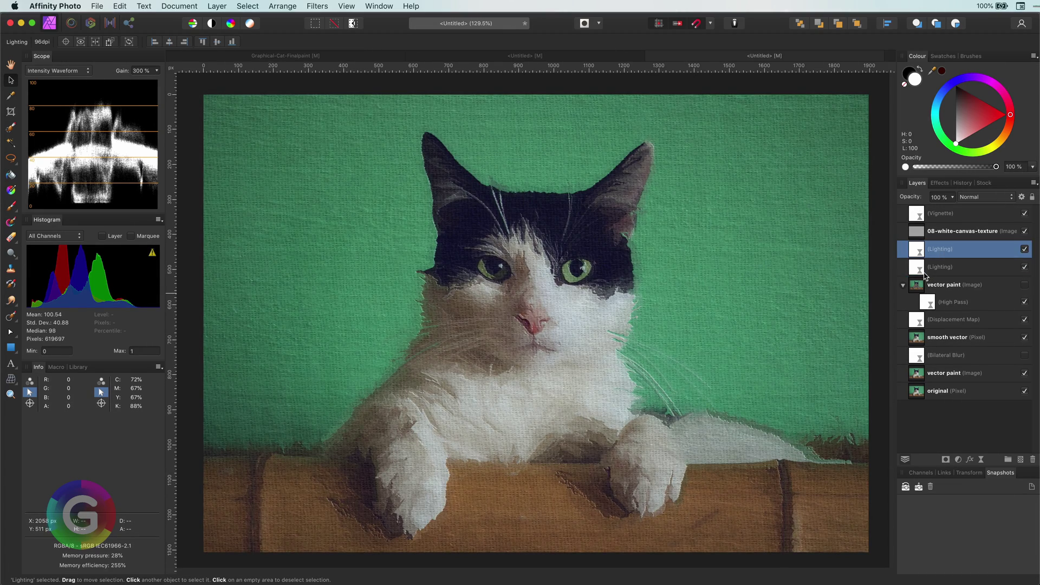
# Switch the Scope display from Intensity Waveform to RGB Parade
pyautogui.click(919, 215)
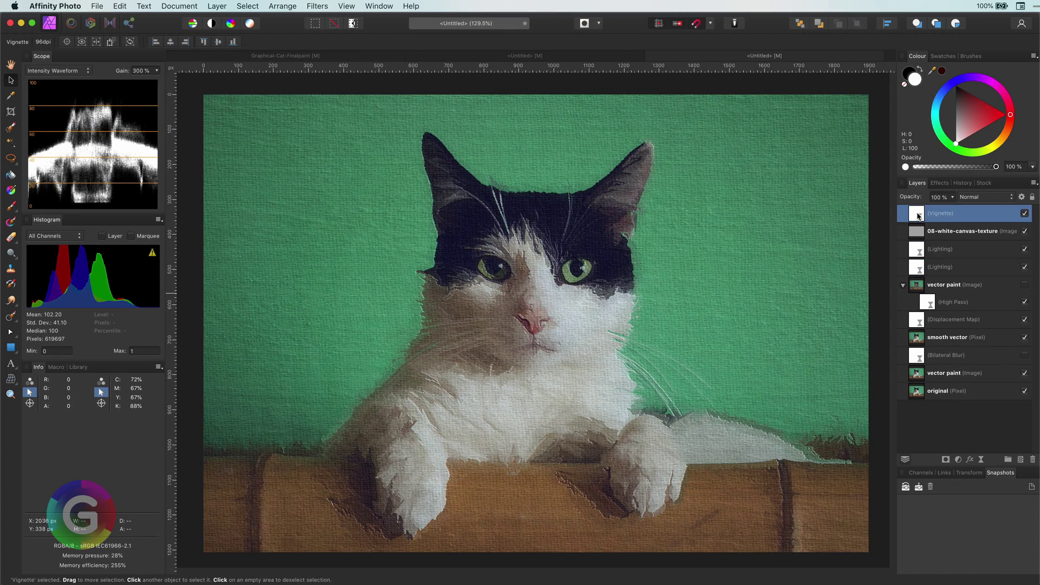
pyautogui.click(54, 71)
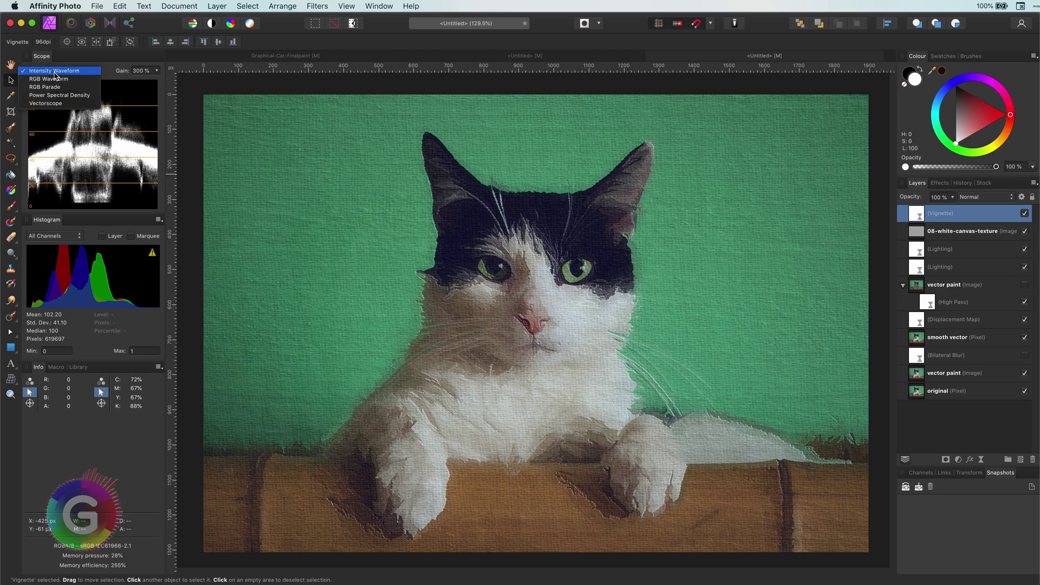
pyautogui.click(56, 87)
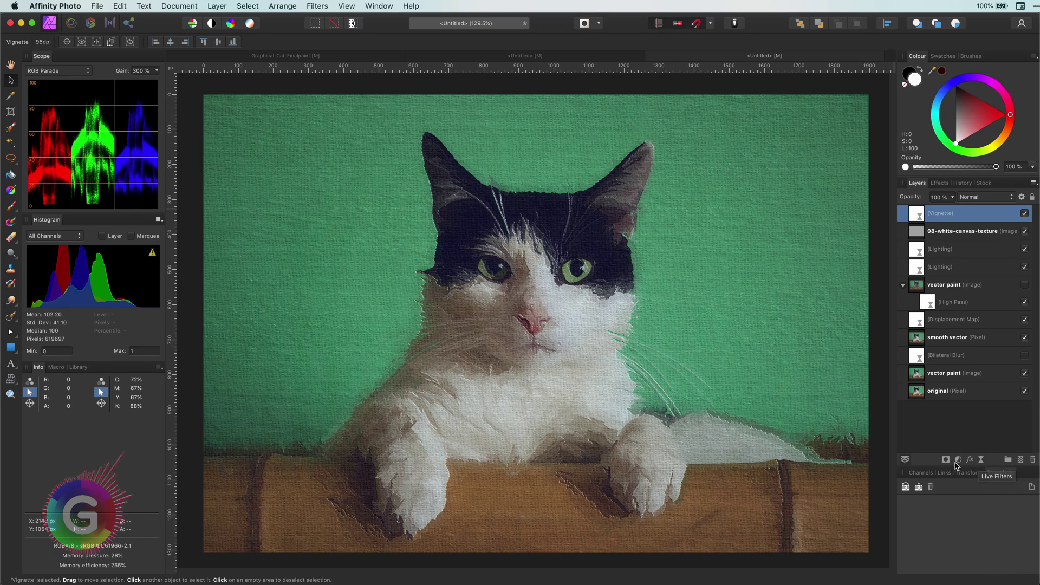
# Add a Curves adjustment and drag the Blue channel's black point right
pyautogui.click(981, 460)
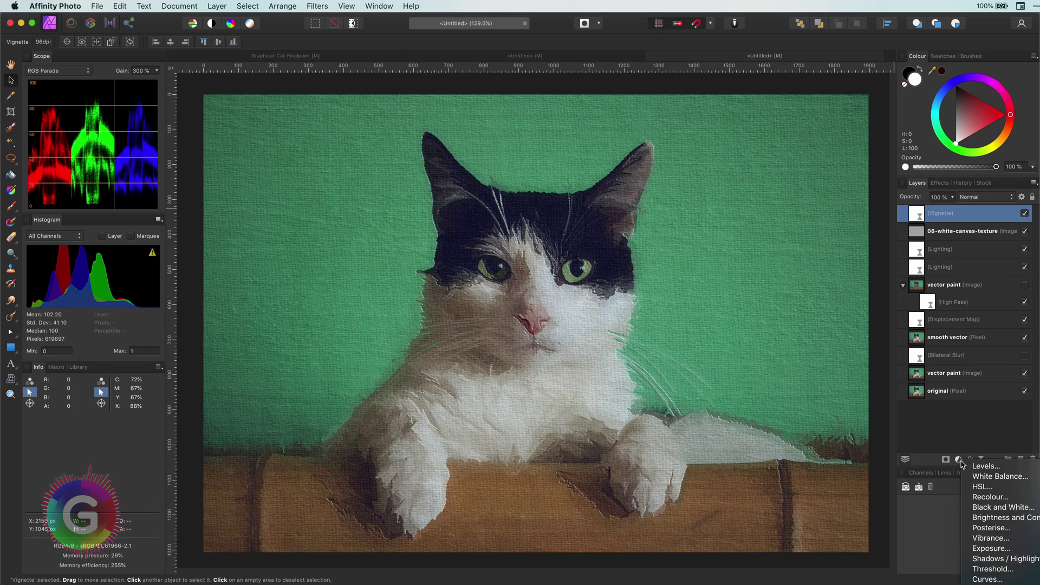
pyautogui.click(988, 579)
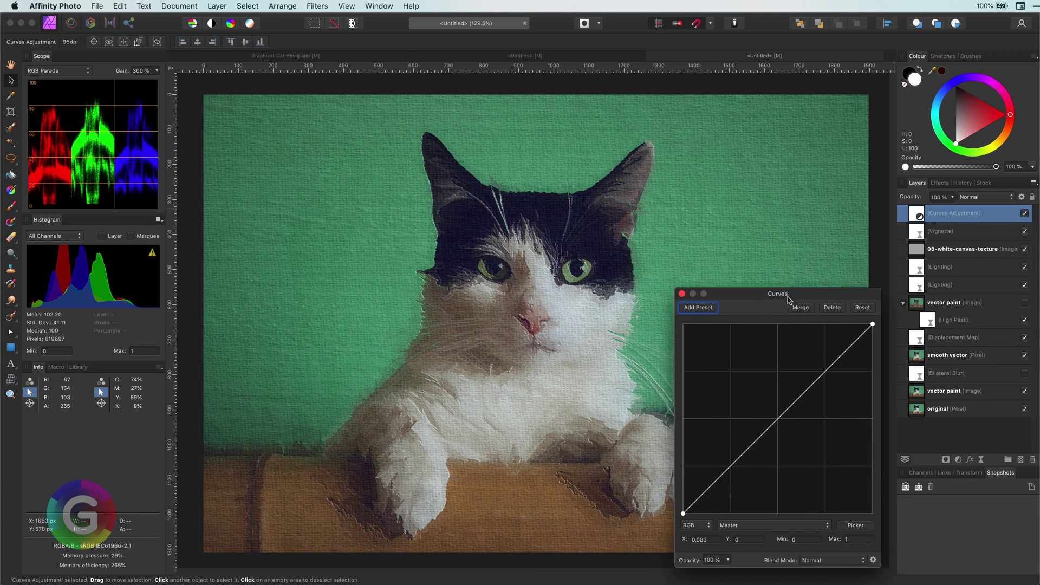
pyautogui.click(773, 540)
pyautogui.click(731, 546)
pyautogui.moveTo(701, 509); pyautogui.dragTo(706, 508)
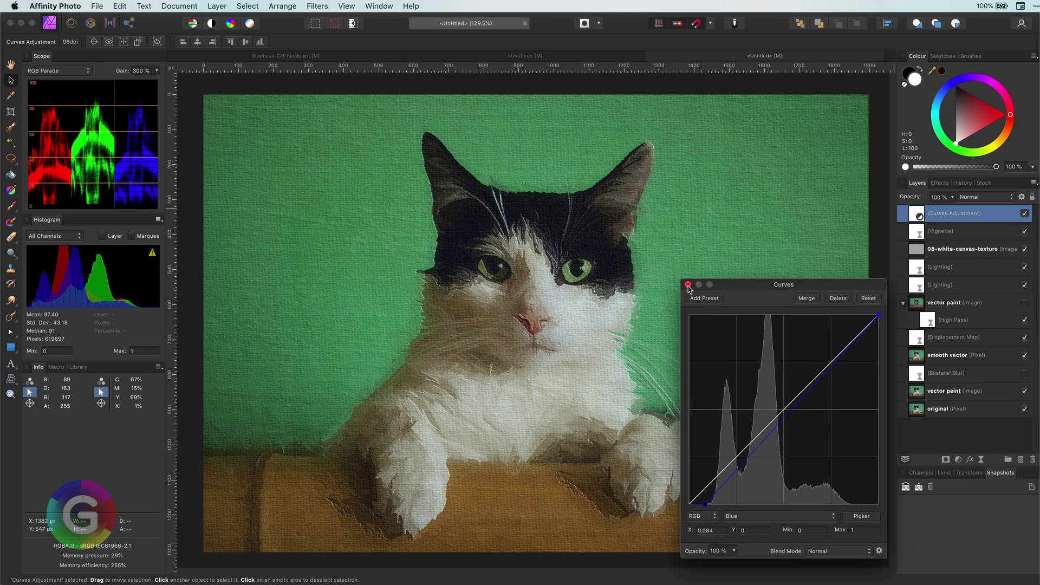
# Lift red slightly in the shadows on the Red curve, then hide the Vignette layer
pyautogui.click(761, 516)
pyautogui.click(762, 500)
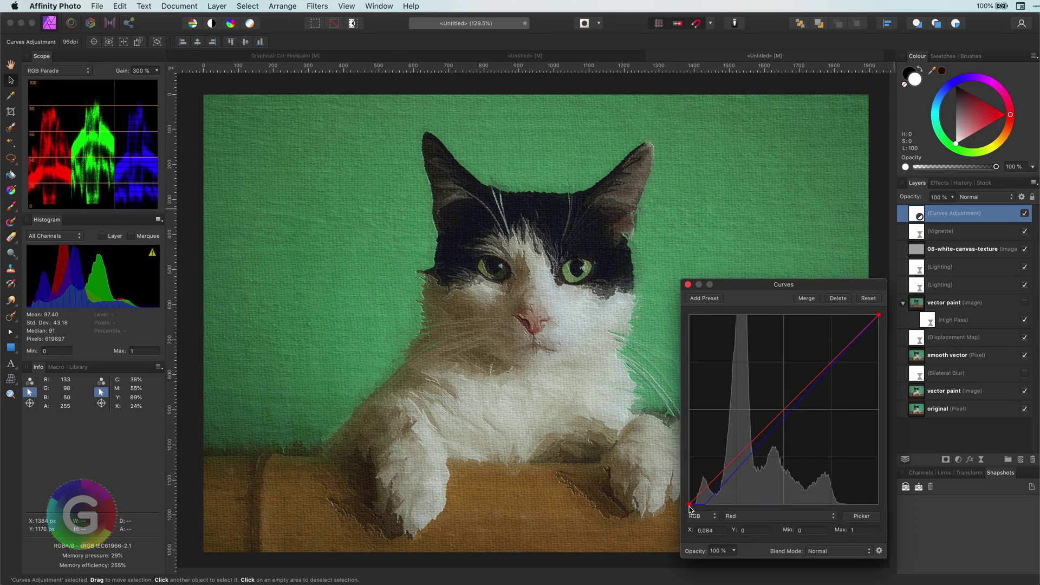
pyautogui.moveTo(690, 503); pyautogui.dragTo(689, 499)
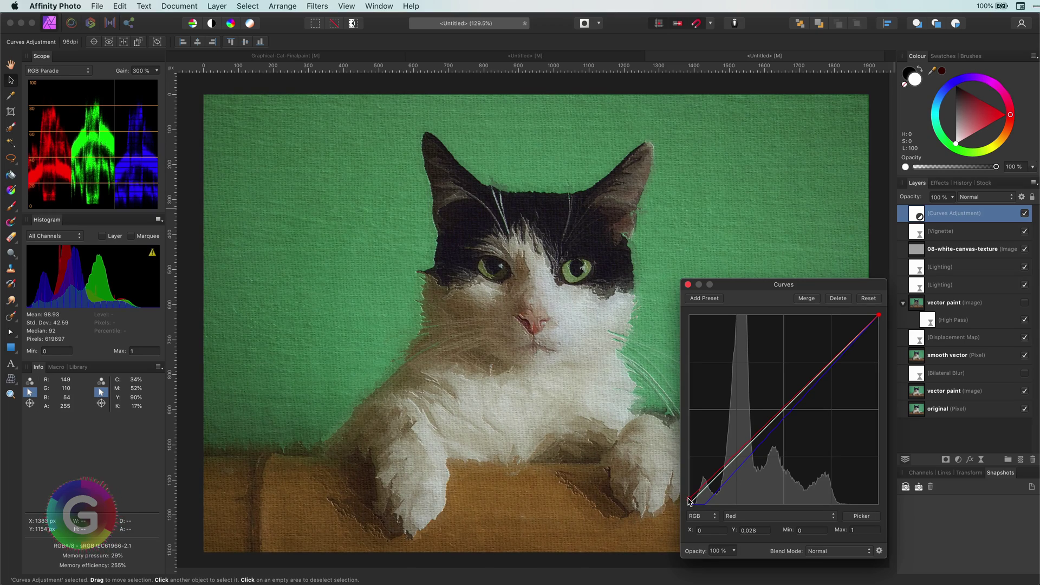
pyautogui.moveTo(689, 499); pyautogui.dragTo(689, 502)
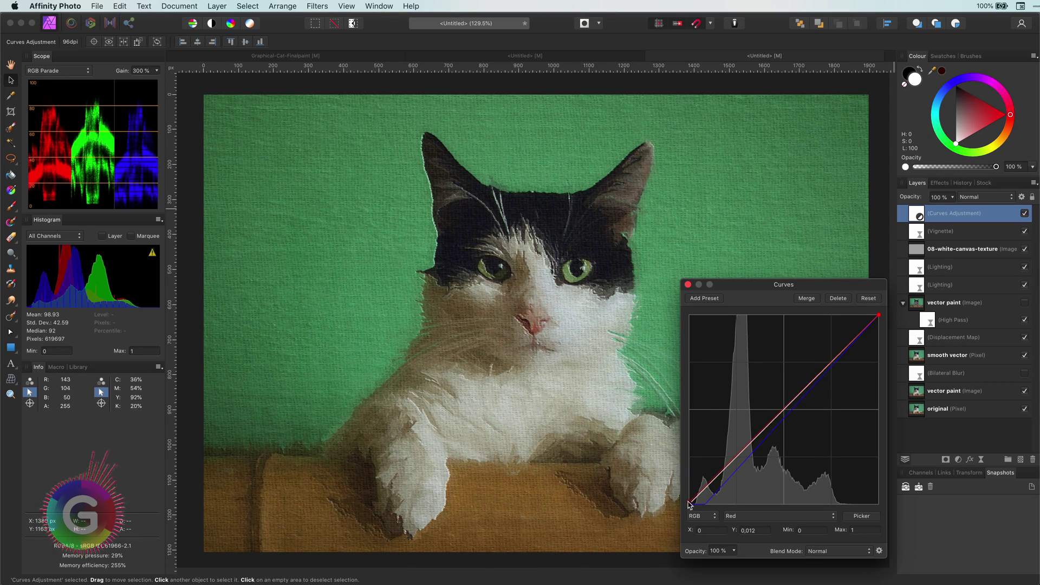
pyautogui.click(688, 285)
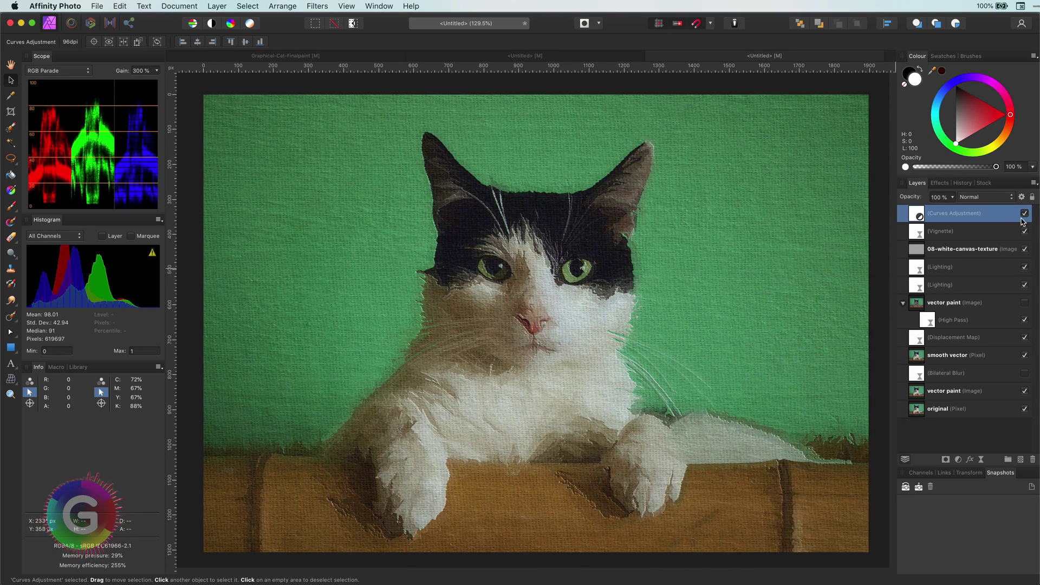
pyautogui.click(1025, 214)
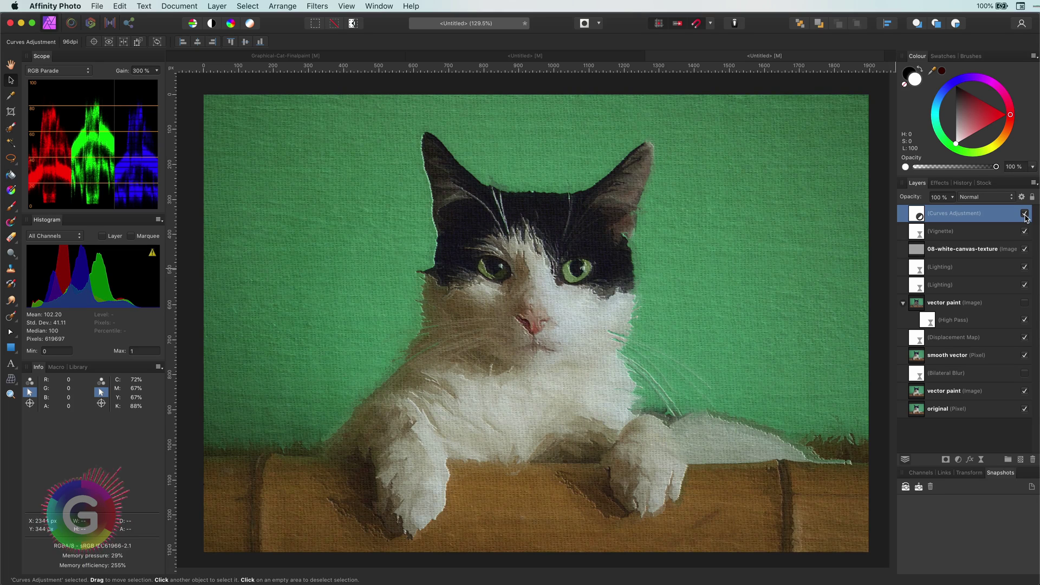
pyautogui.click(1025, 232)
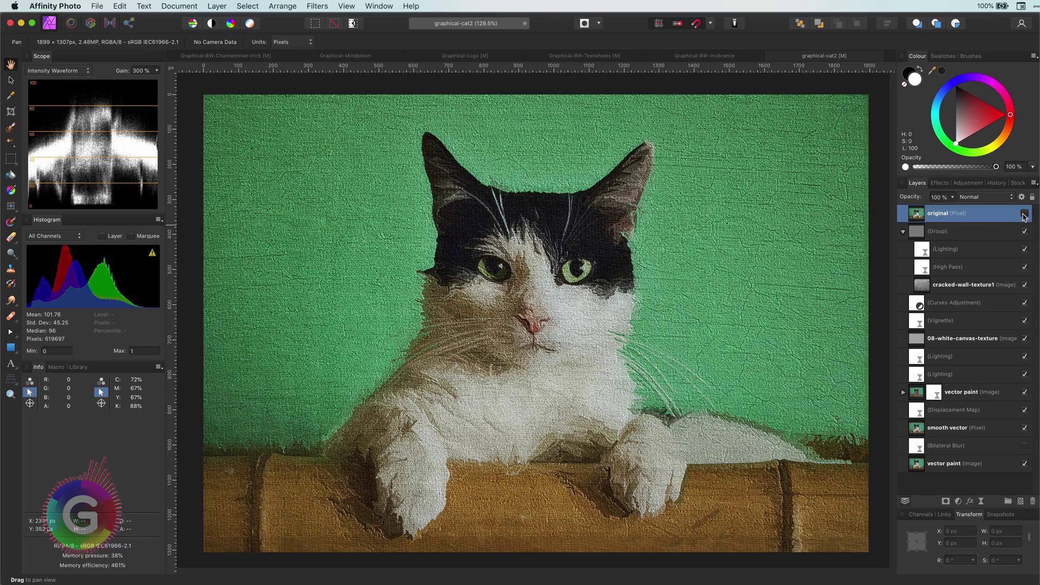
# Show the 'original' layer in graphical-cat2 to display the unpainted cat photo
pyautogui.click(1024, 214)
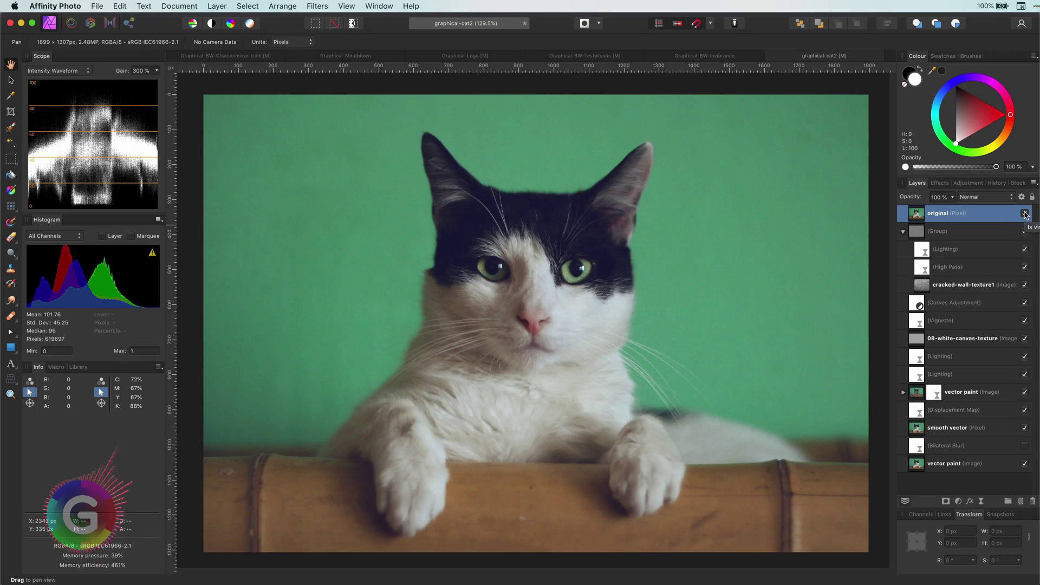